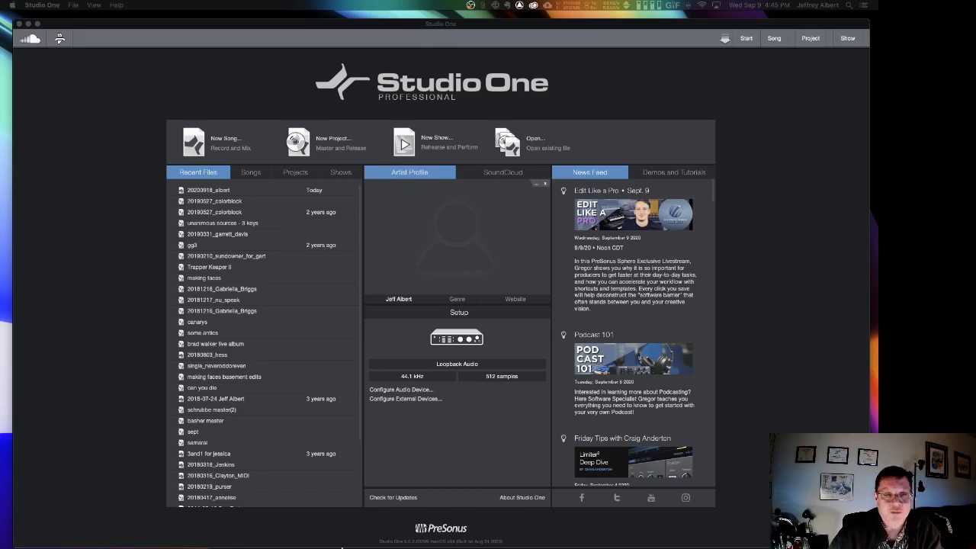
# Start a new empty song and title it with 20200918, the author's surname and record, joined by underscores
pyautogui.click(219, 140)
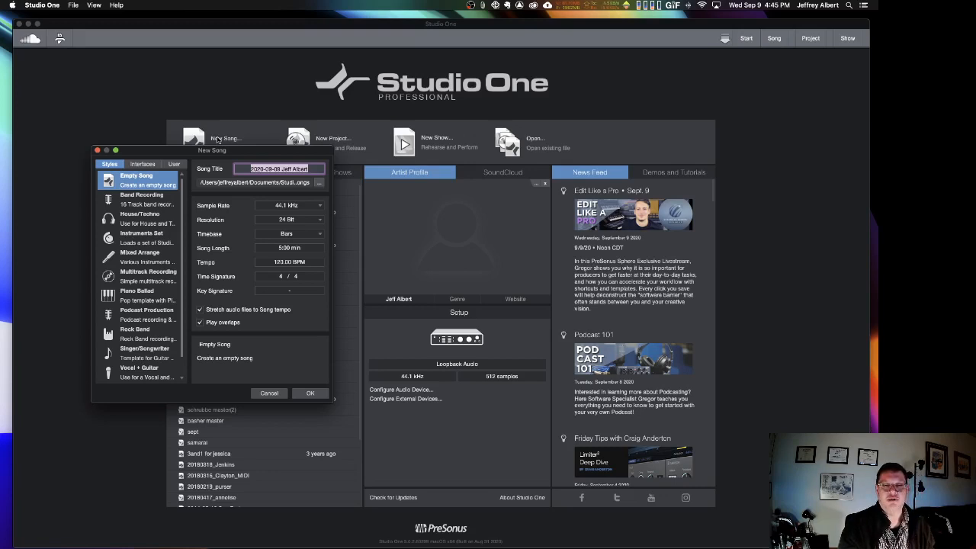
pyautogui.write('20200')
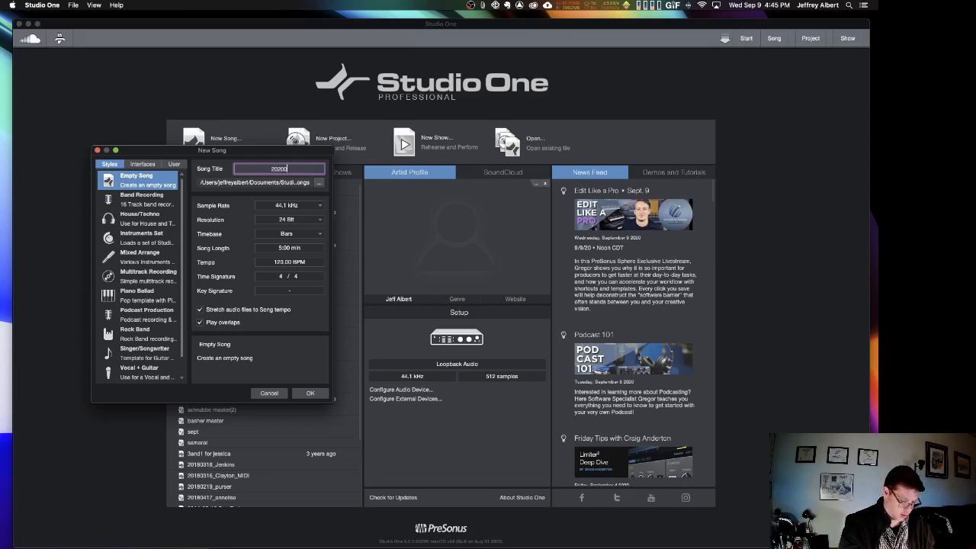
pyautogui.write('9')
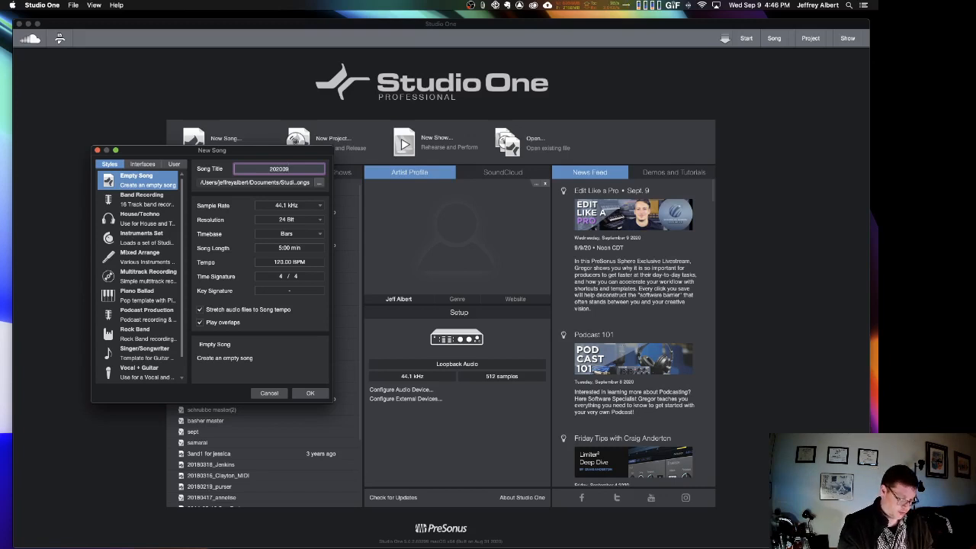
pyautogui.write('09')
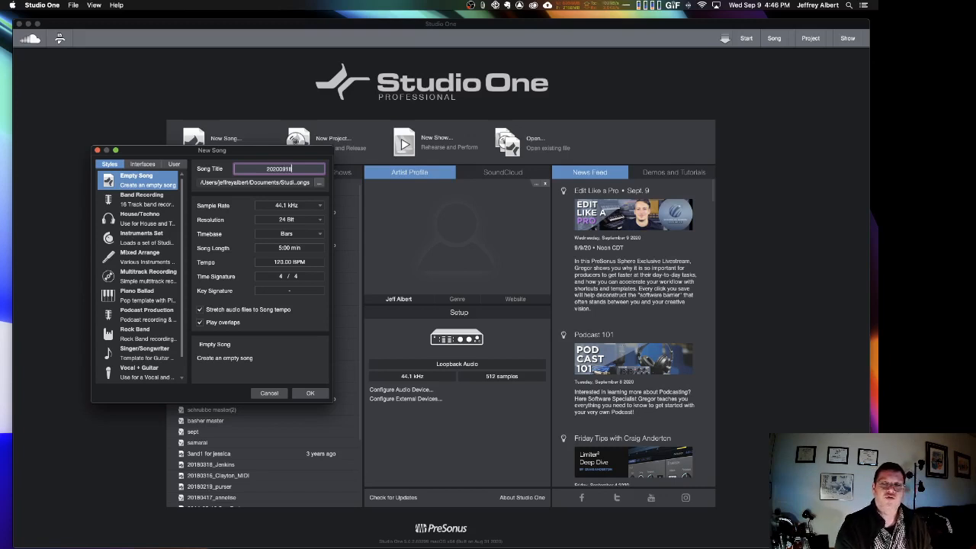
pyautogui.write('_')
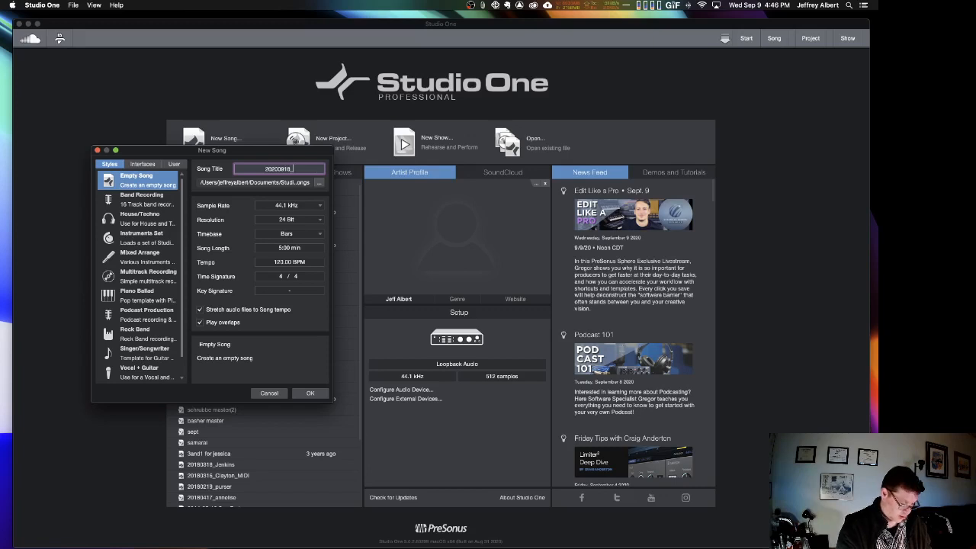
pyautogui.write('albert')
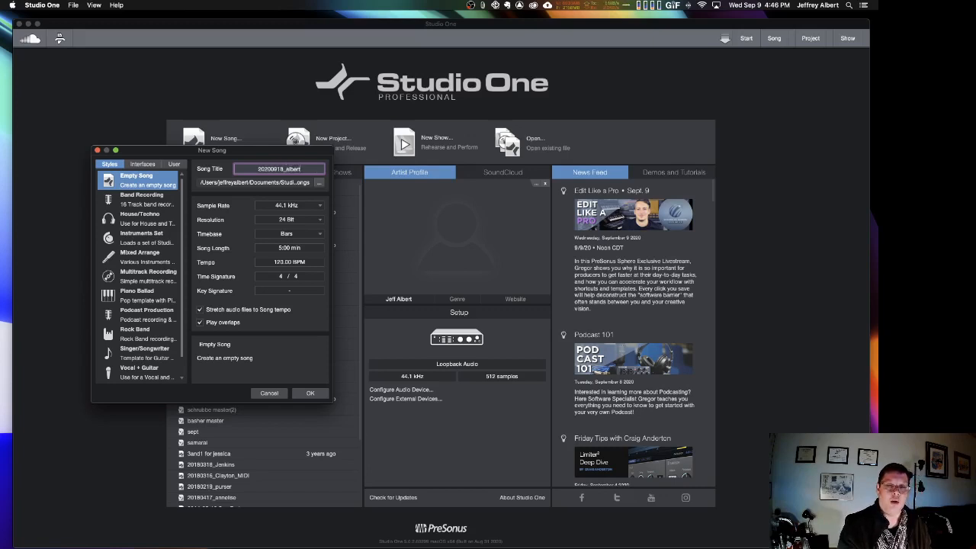
pyautogui.write('_')
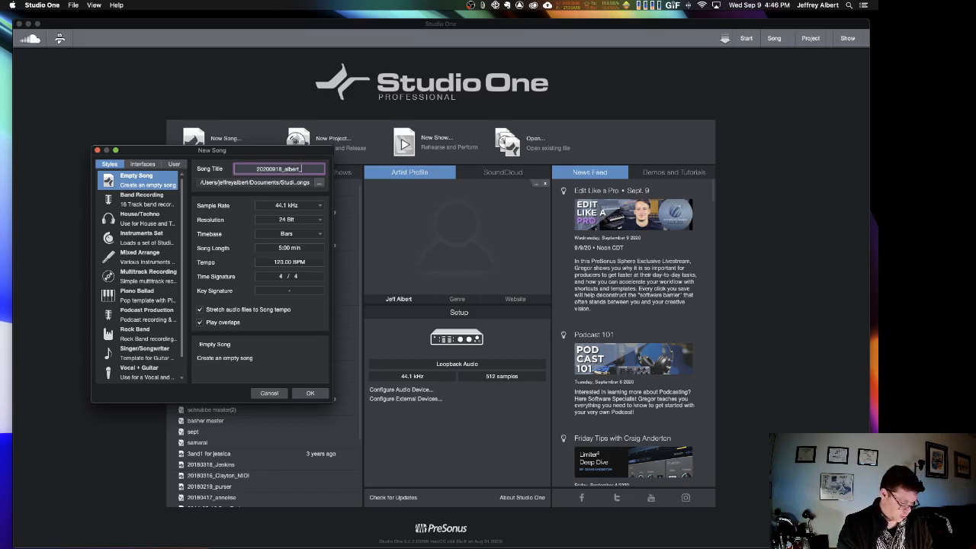
pyautogui.write('record')
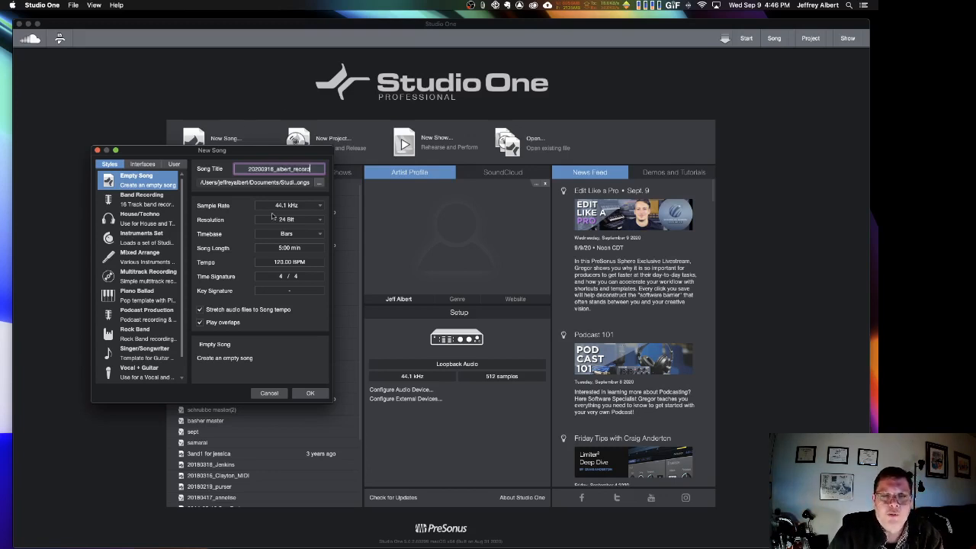
# Set the song's save location to the Intro to Music Tech folder inside Loyola's _20F folder and create the song
pyautogui.click(322, 183)
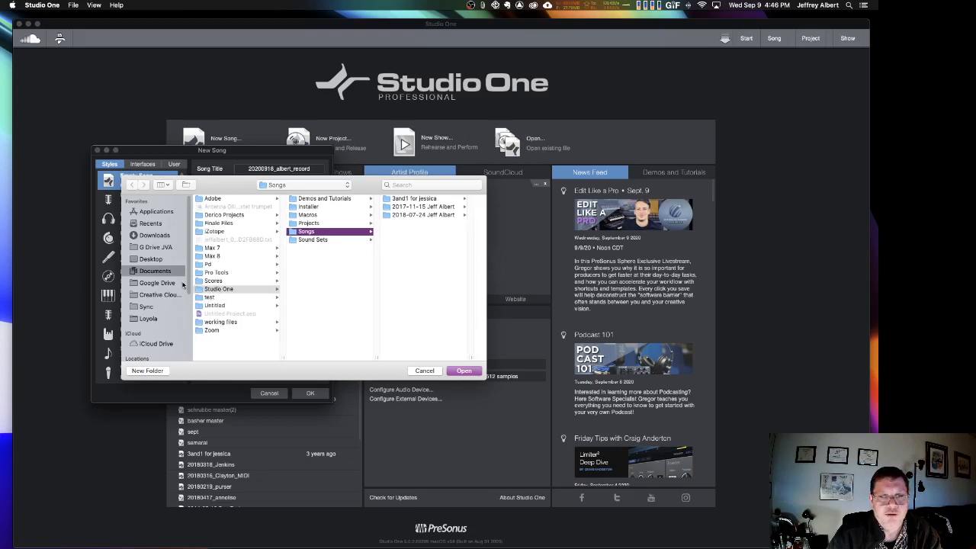
pyautogui.click(146, 320)
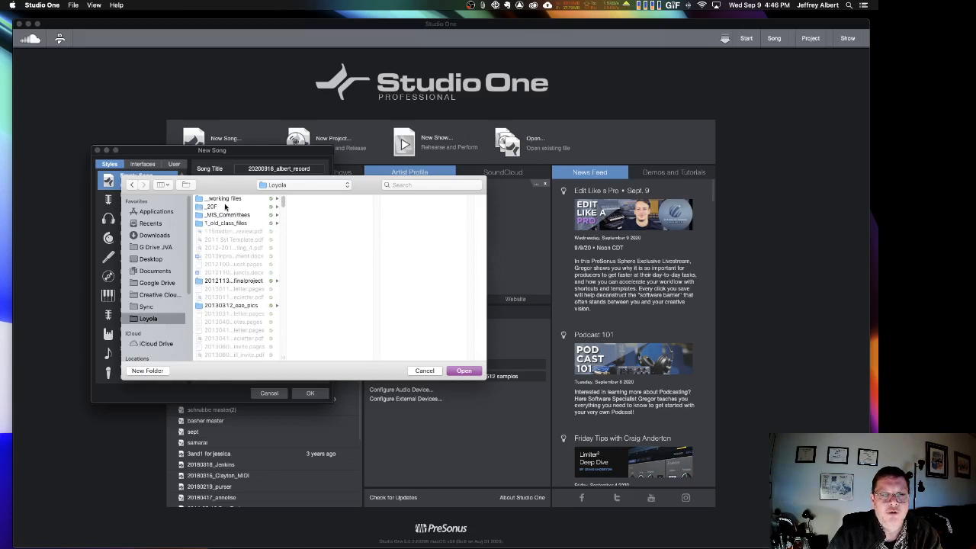
pyautogui.click(226, 207)
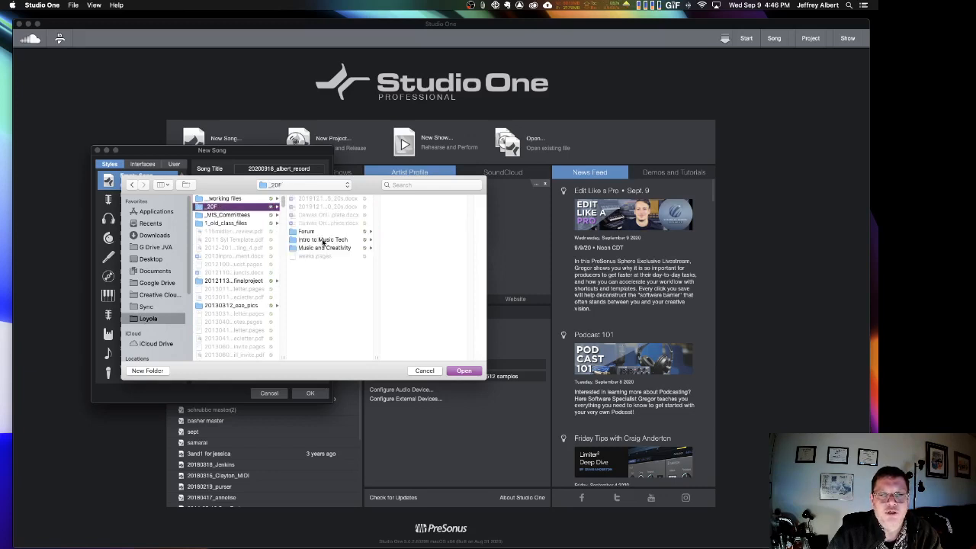
pyautogui.click(323, 241)
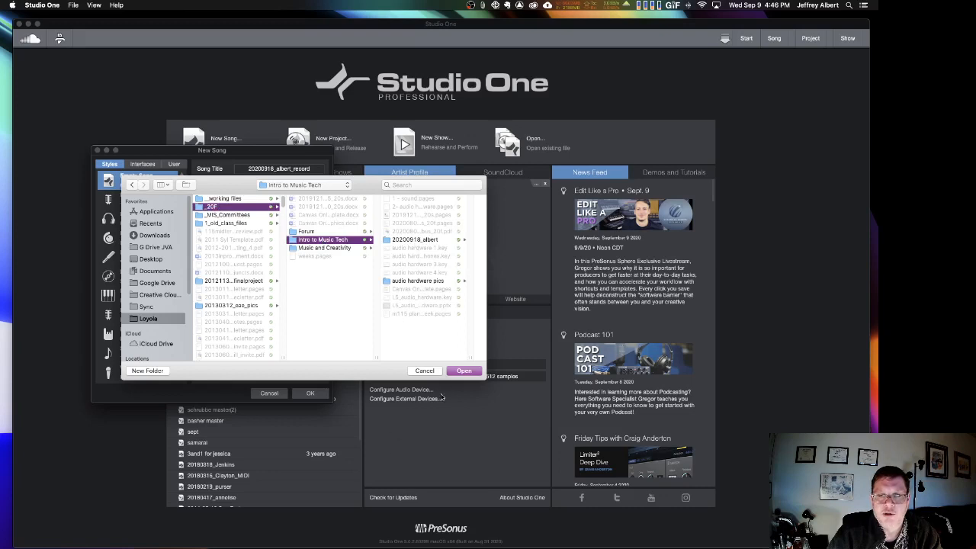
pyautogui.click(460, 373)
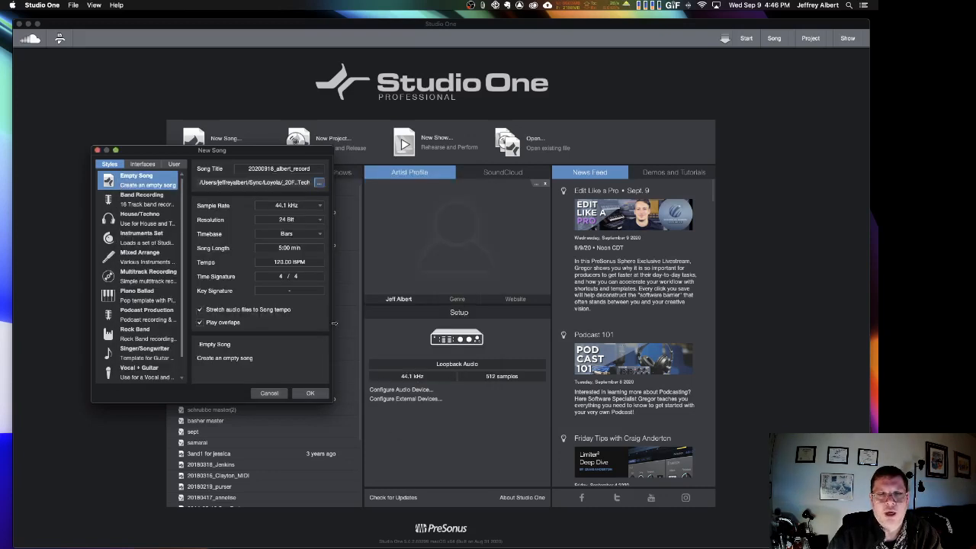
pyautogui.click(312, 393)
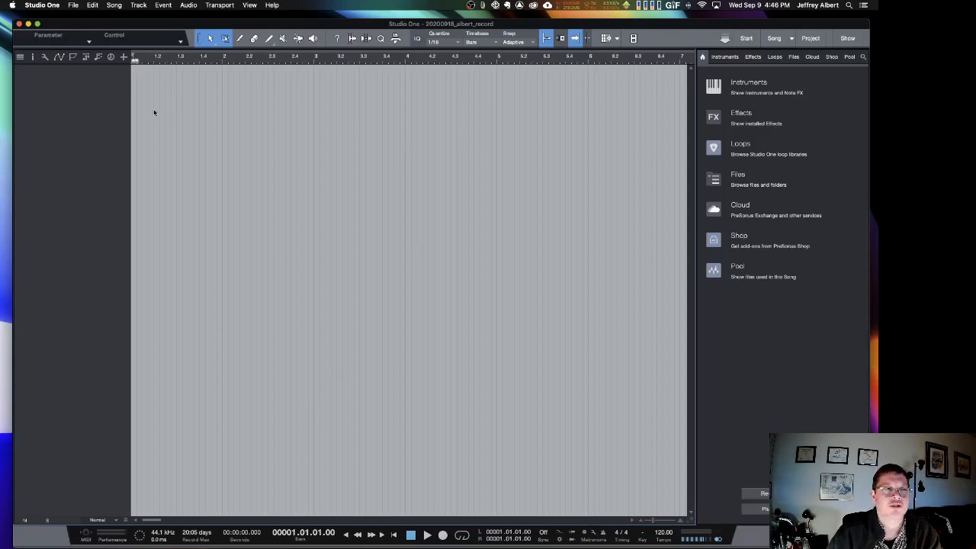
# Check the playback and recording devices in the audio preferences and view the Loopback audio routing
pyautogui.click(49, 7)
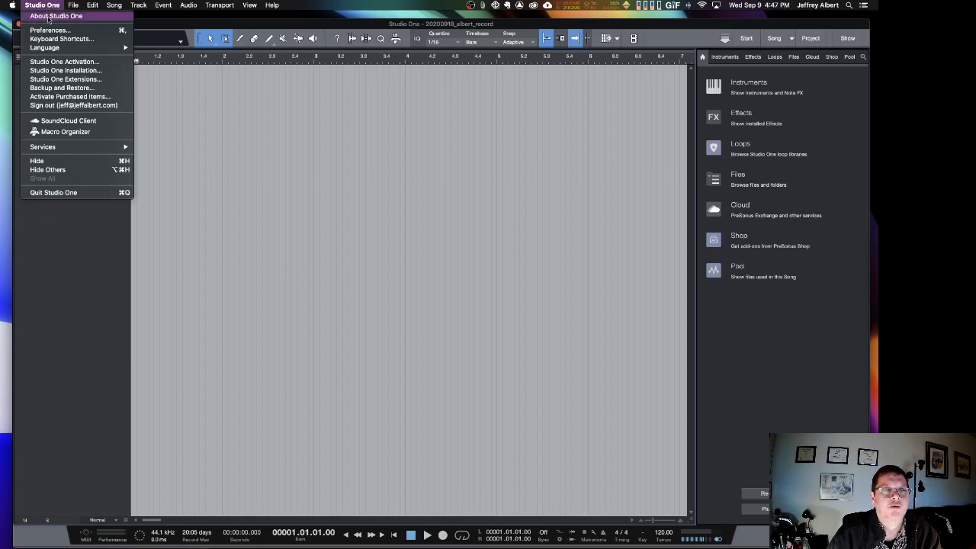
pyautogui.click(48, 30)
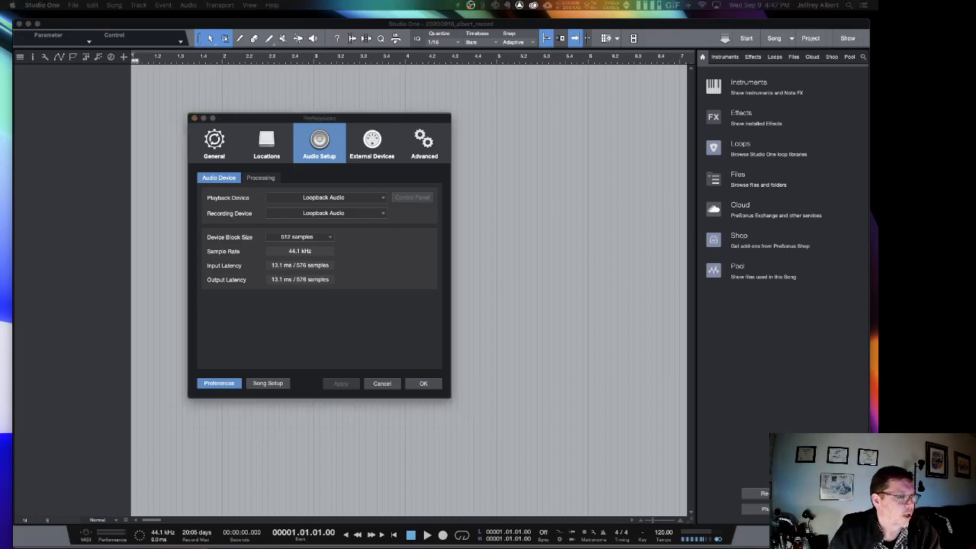
pyautogui.moveTo(2, 96); pyautogui.dragTo(487, 132)
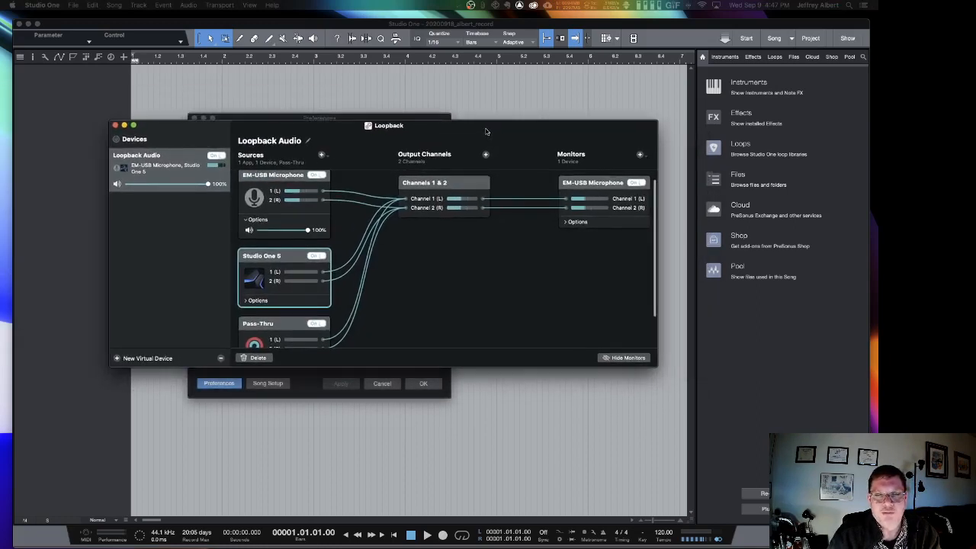
pyautogui.moveTo(486, 131); pyautogui.dragTo(0, 122)
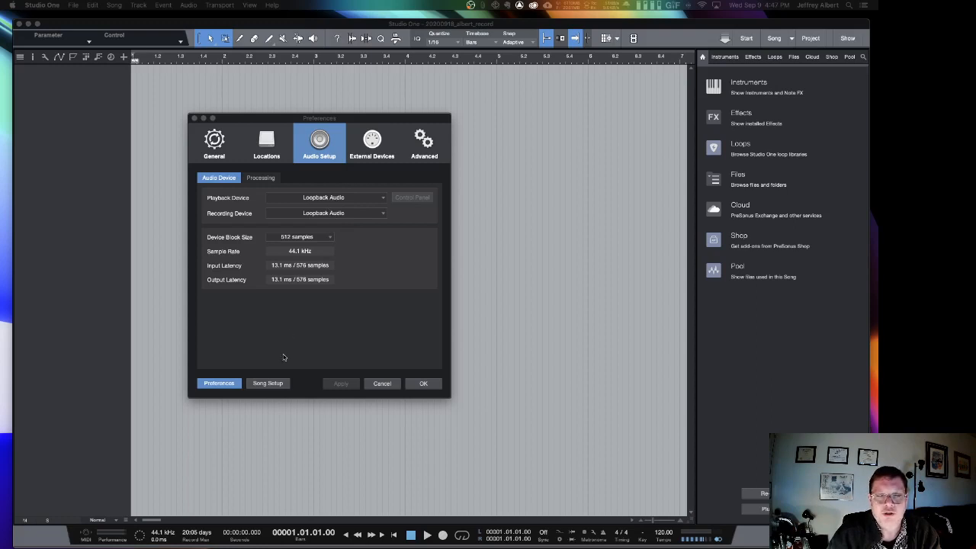
# Review the input channels in the song's Audio I/O Setup and close the setup dialog
pyautogui.click(266, 384)
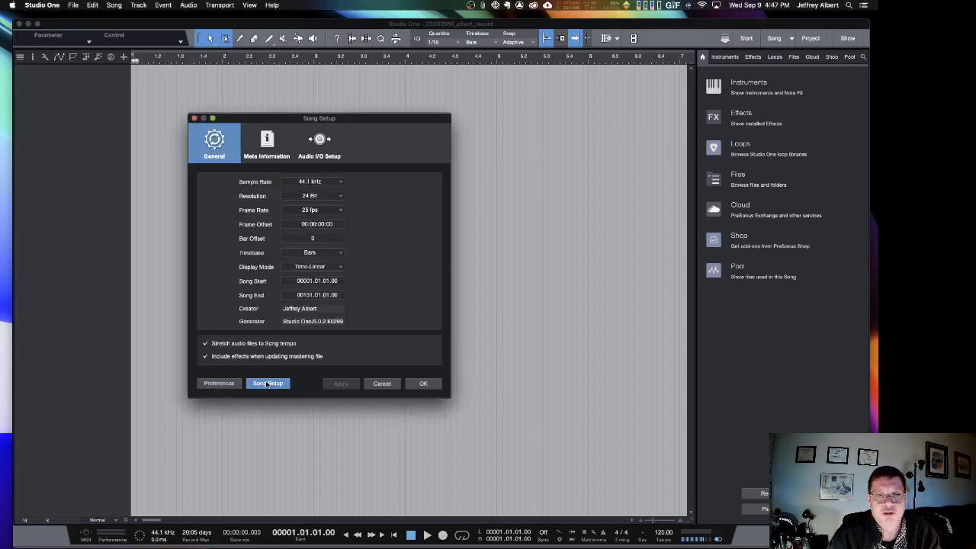
pyautogui.click(331, 139)
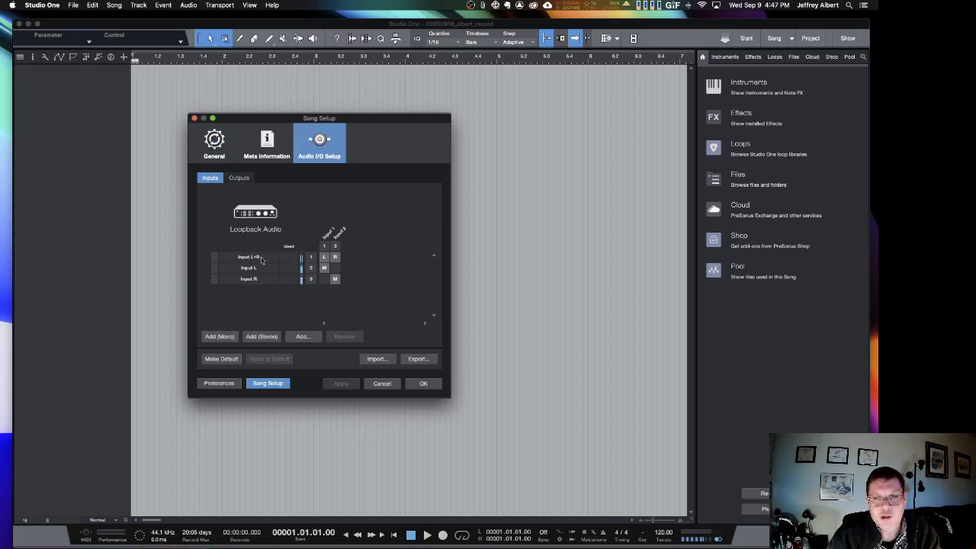
pyautogui.click(423, 386)
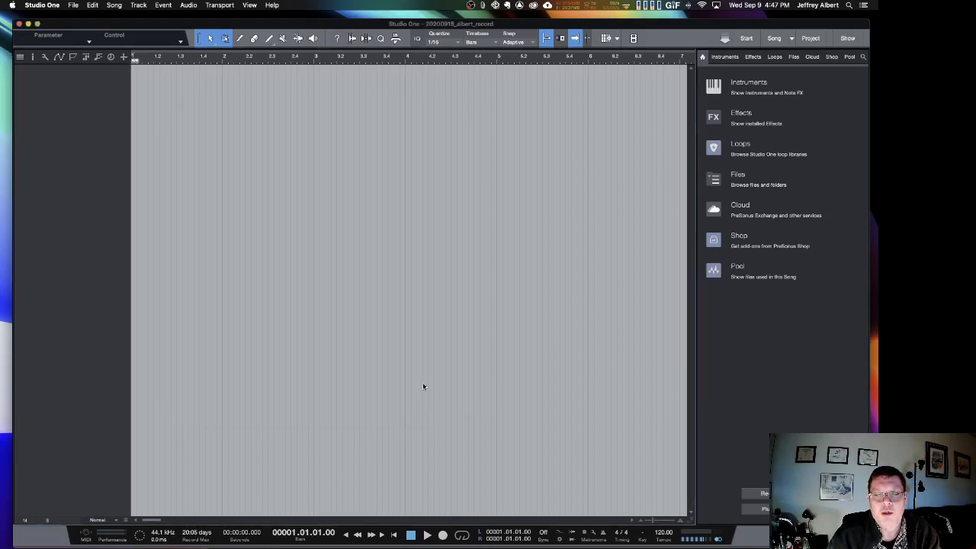
# Add a mono audio track named talking with Input L and output Main, and arm it for recording
pyautogui.click(123, 58)
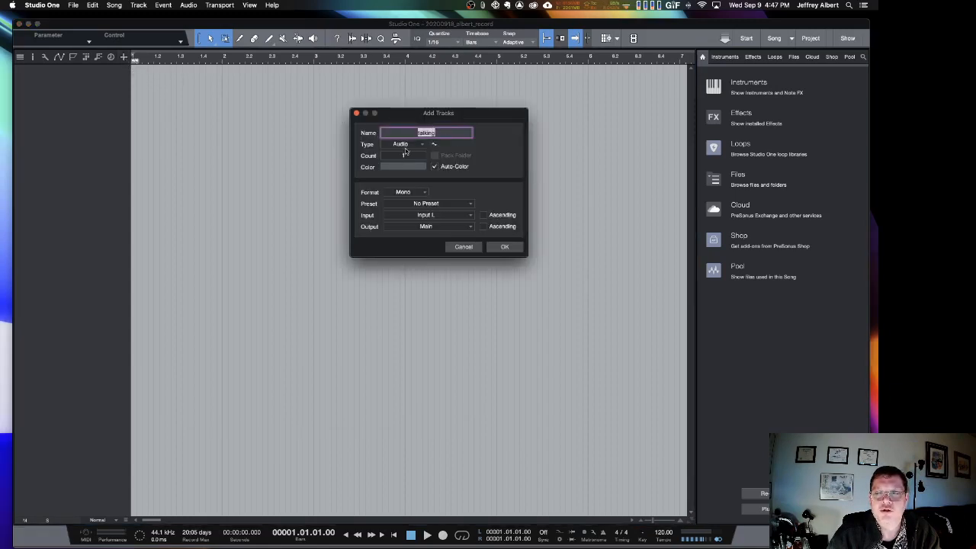
pyautogui.click(505, 247)
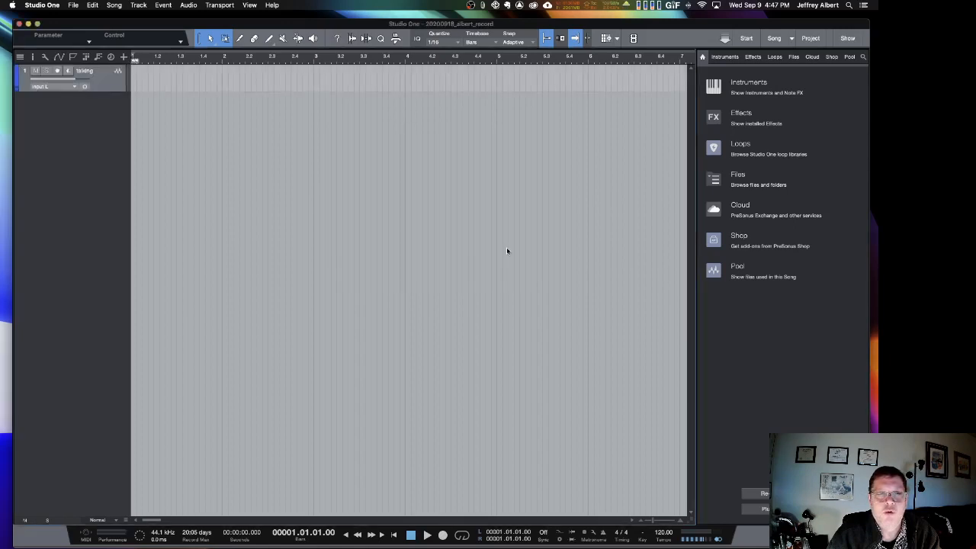
pyautogui.click(57, 71)
pyautogui.click(68, 71)
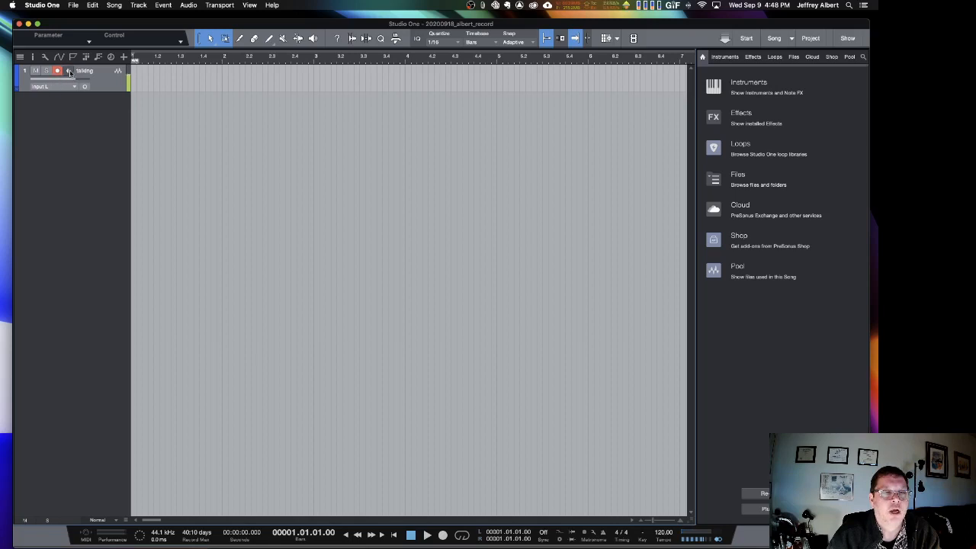
pyautogui.click(69, 72)
pyautogui.click(69, 72)
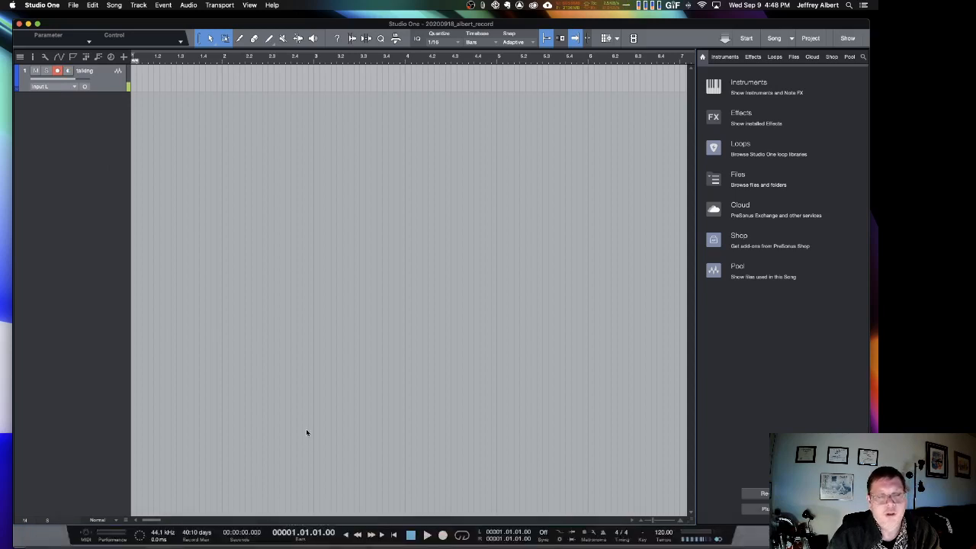
# Record about 6 seconds of speech on the talking track from the song start, and disarm the track
pyautogui.click(442, 536)
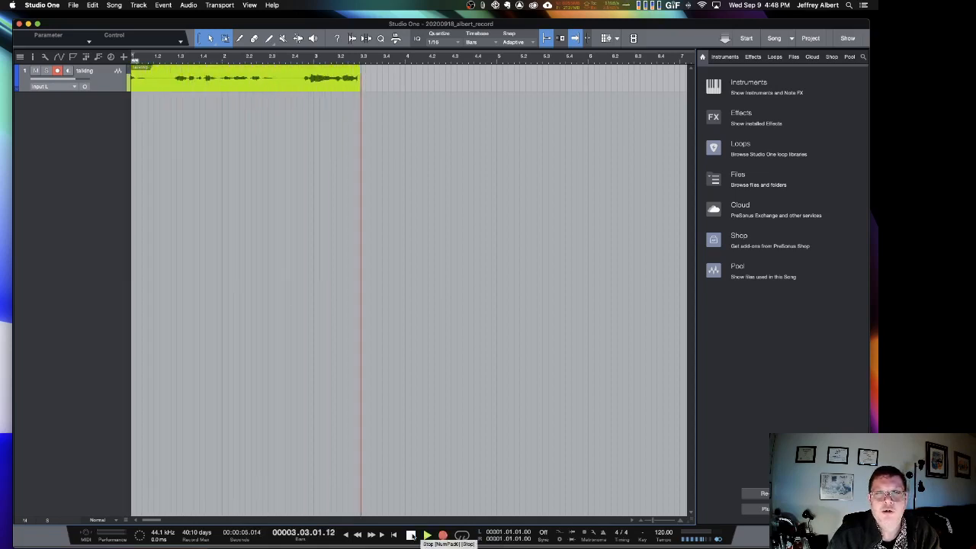
pyautogui.click(411, 535)
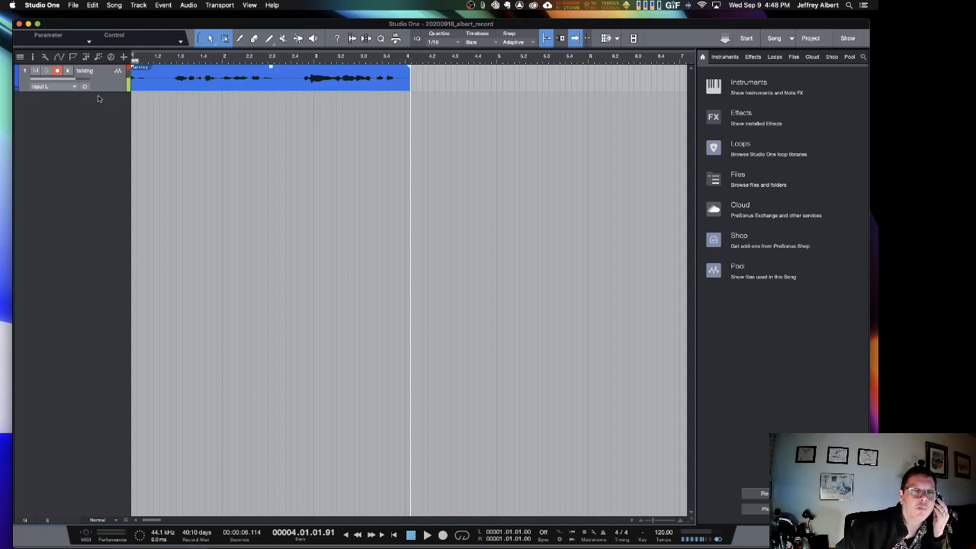
pyautogui.click(59, 70)
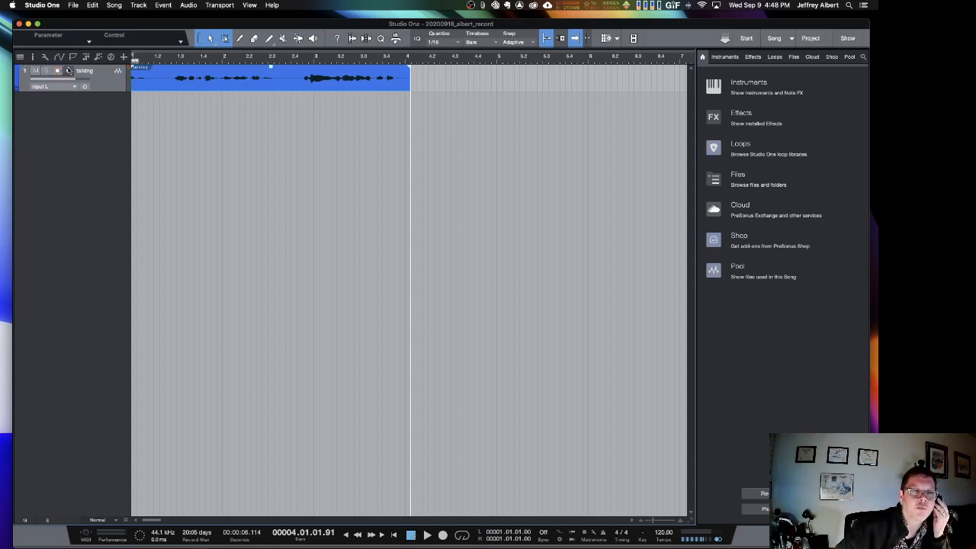
# Play back the talking recording from bar 1 beat 2 and stop after listening
pyautogui.click(161, 61)
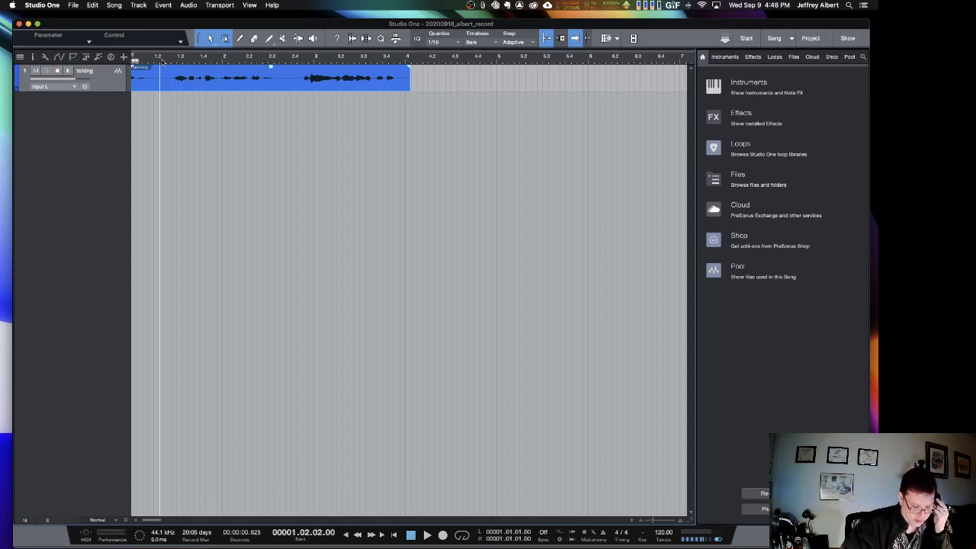
pyautogui.press('space')
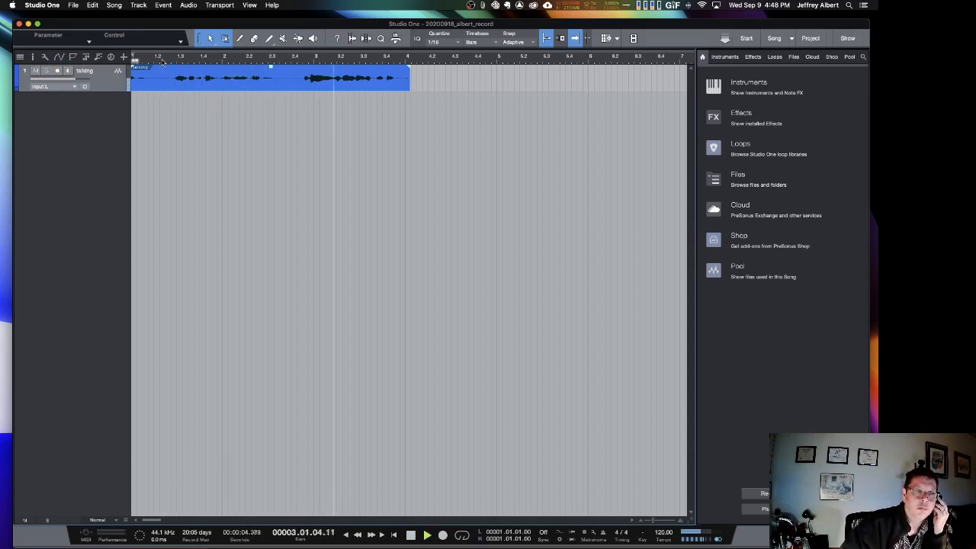
pyautogui.press('space')
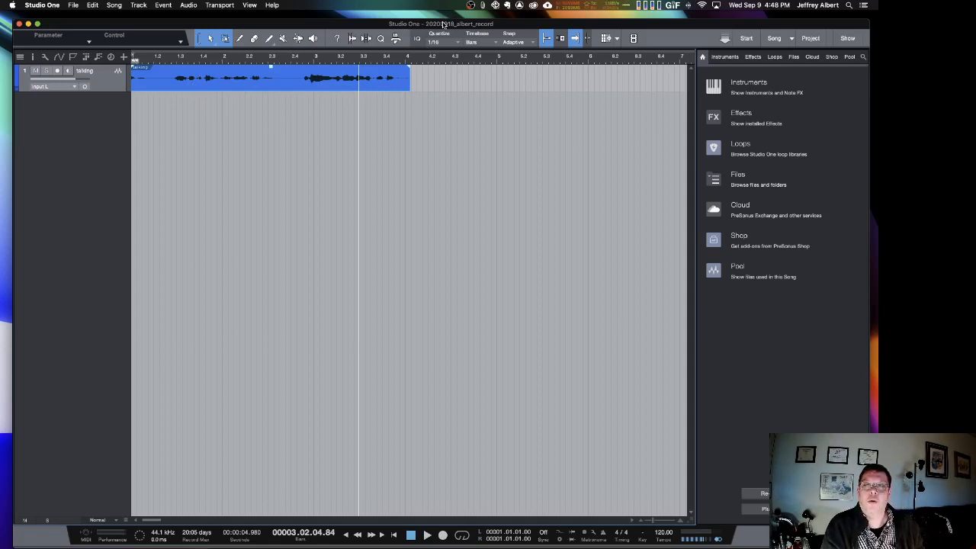
# Save the song and show its folder in Finder along with the enclosing Intro to Music Tech folder
pyautogui.press('super+s')
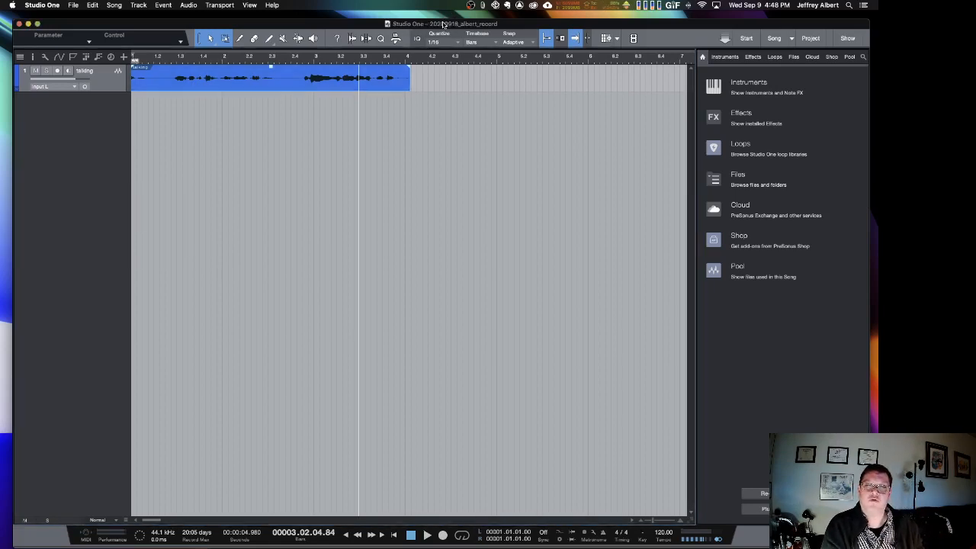
pyautogui.keyDown('super'); pyautogui.click(443, 23); pyautogui.keyUp('super')
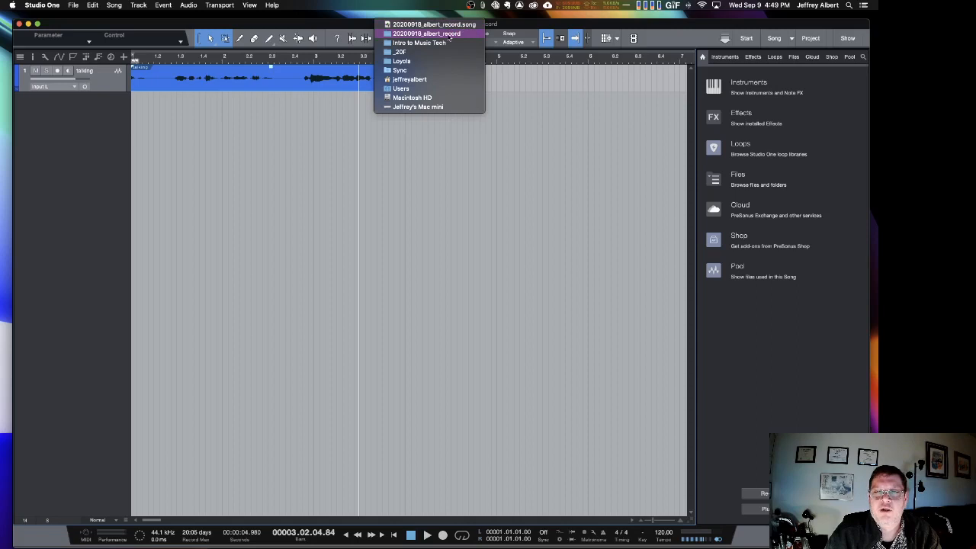
pyautogui.click(449, 34)
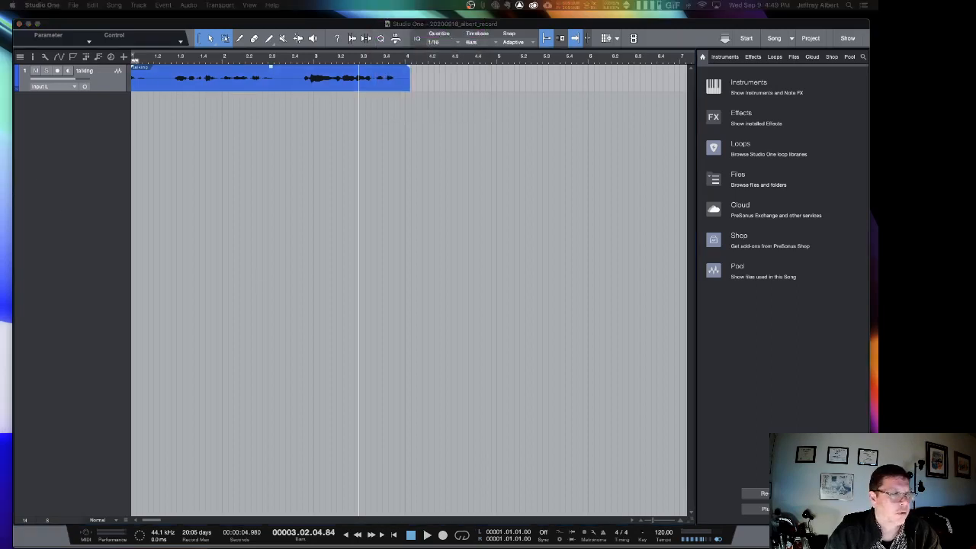
pyautogui.moveTo(2, 160); pyautogui.dragTo(165, 144)
pyautogui.hscroll(-3, 221, 274)
pyautogui.hscroll(-5, 219, 274)
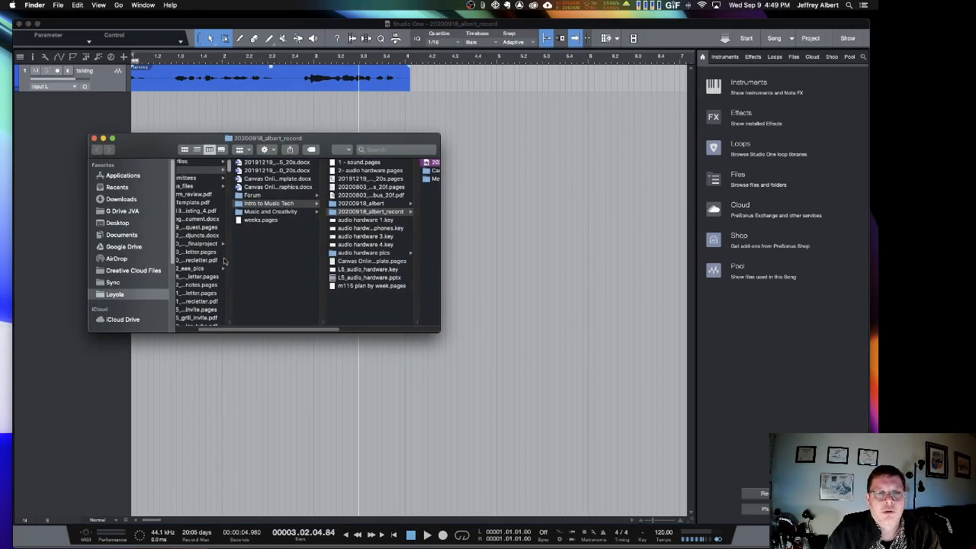
# Widen the Finder window and its file column, open the song's Media folder and view the talking.wav details
pyautogui.hscroll(1, 309, 232)
pyautogui.hscroll(2, 328, 229)
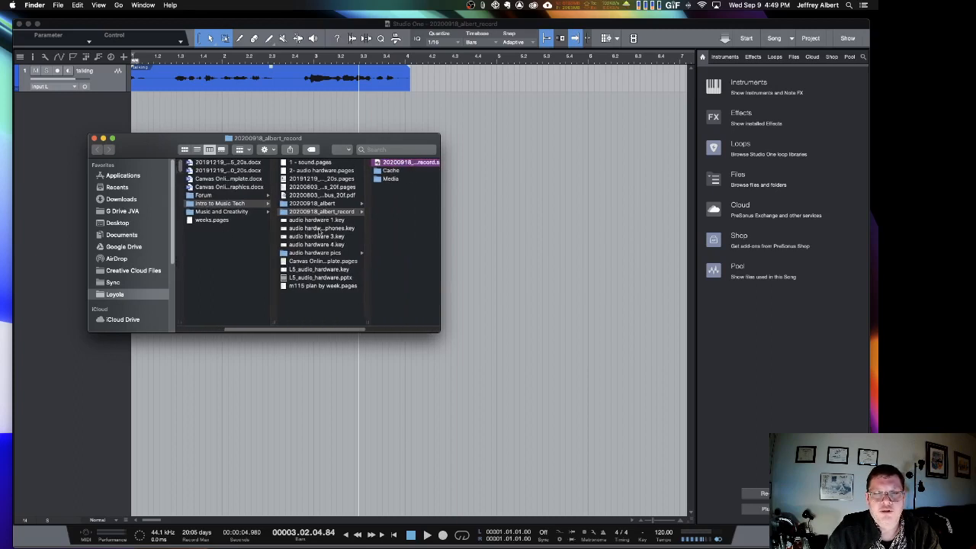
pyautogui.hscroll(2, 366, 223)
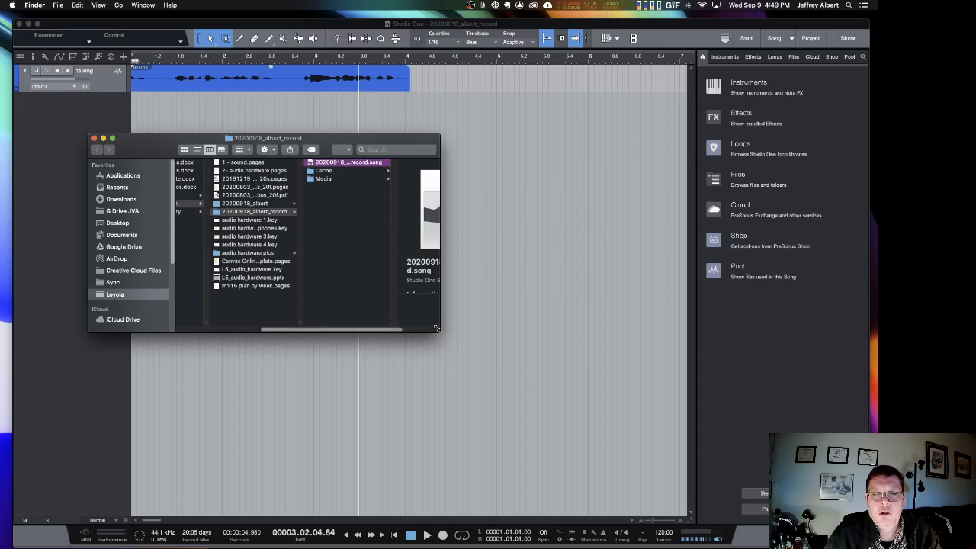
pyautogui.moveTo(438, 329); pyautogui.dragTo(611, 328)
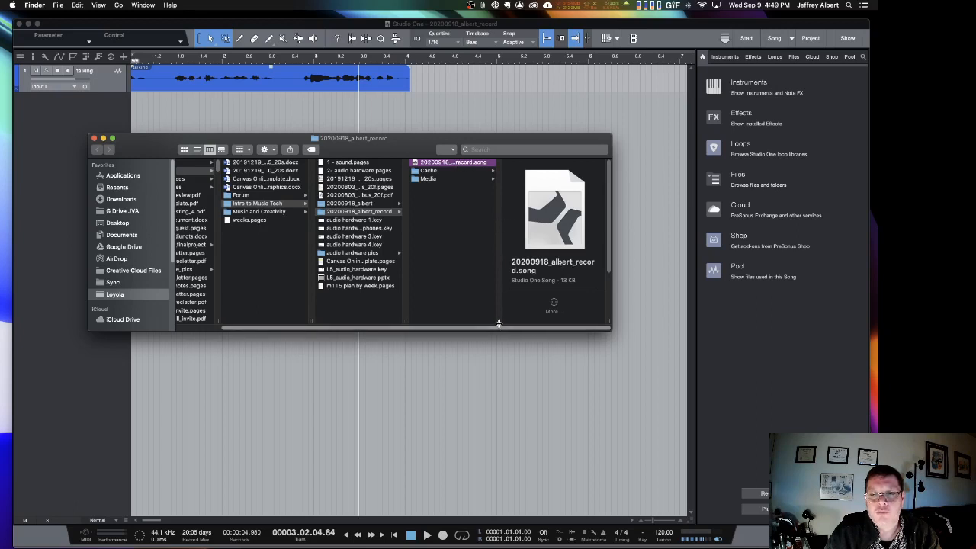
pyautogui.moveTo(499, 324); pyautogui.dragTo(533, 318)
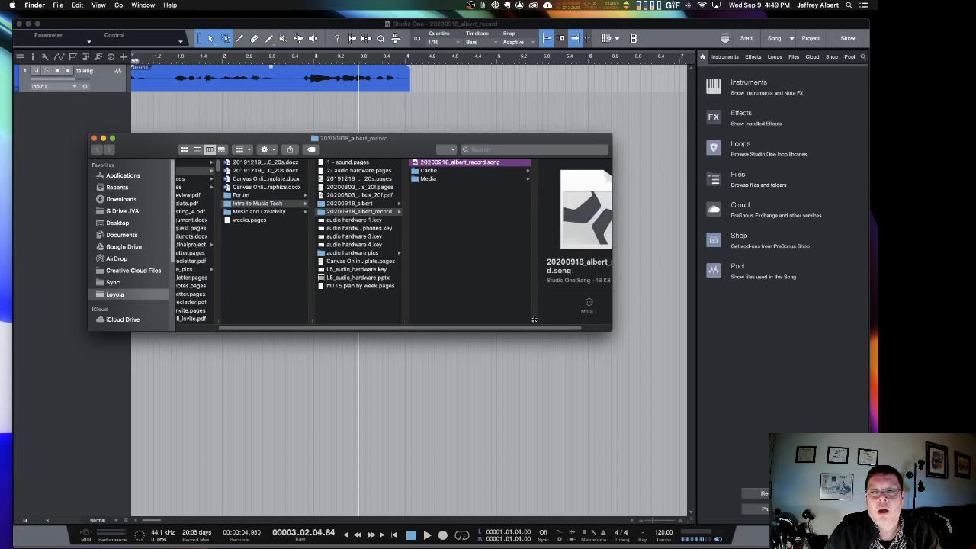
pyautogui.click(430, 180)
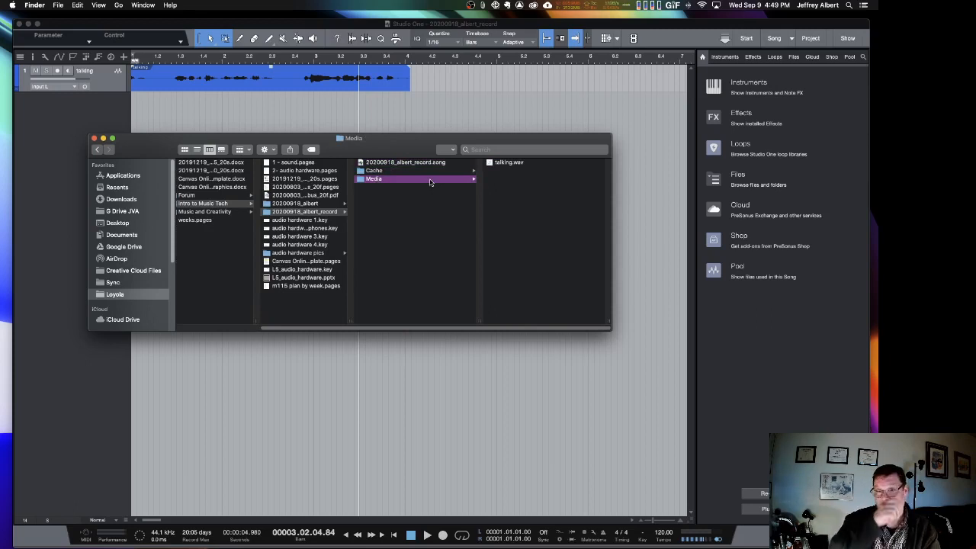
pyautogui.click(503, 162)
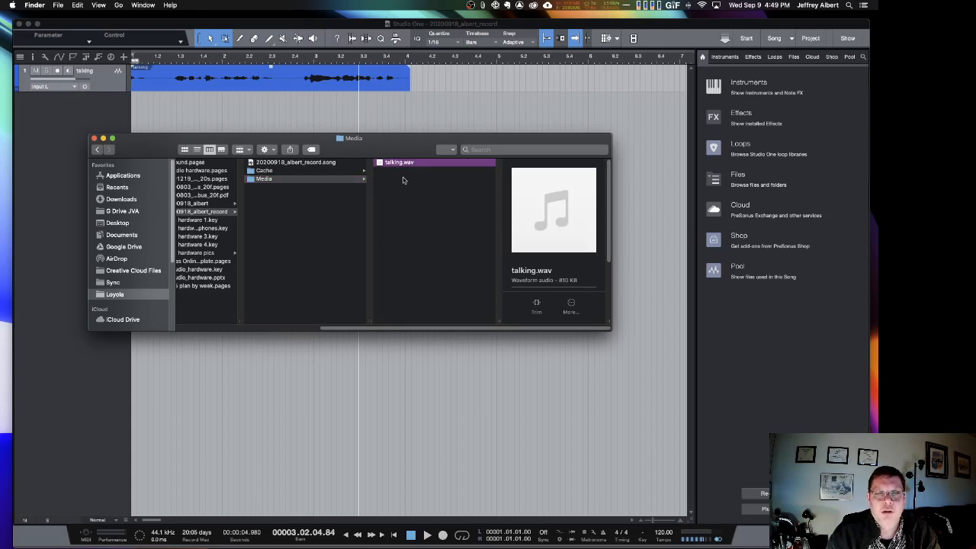
# Import the bensound-creativeminds MP3 from Downloads onto a new track starting at bar 2.03.04, and play the song from there
pyautogui.moveTo(353, 147); pyautogui.dragTo(305, 260)
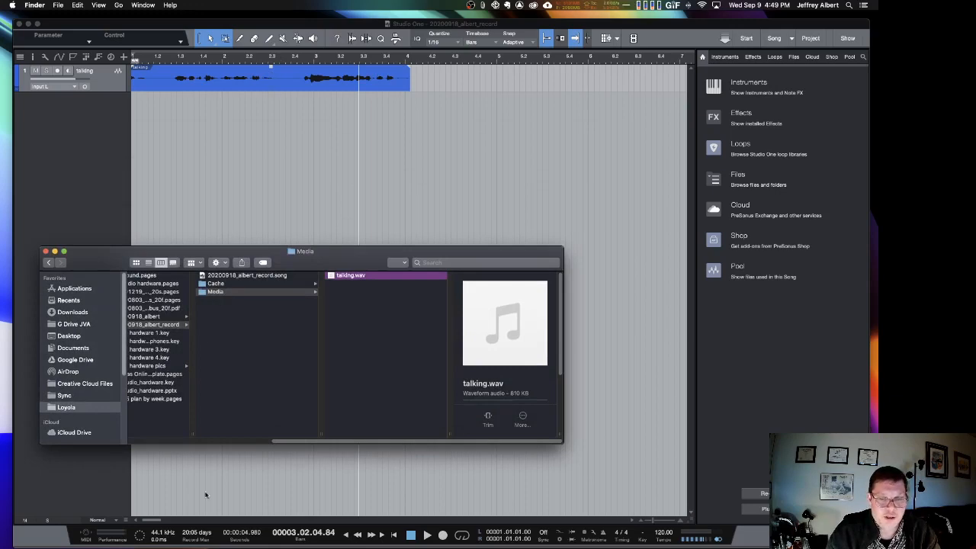
pyautogui.hotkey('ctrl', 'Up')
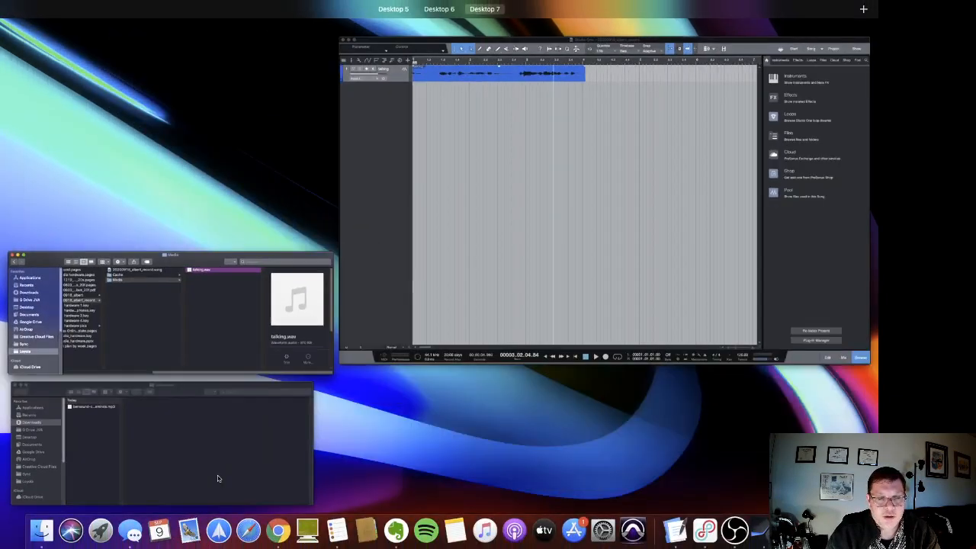
pyautogui.click(148, 485)
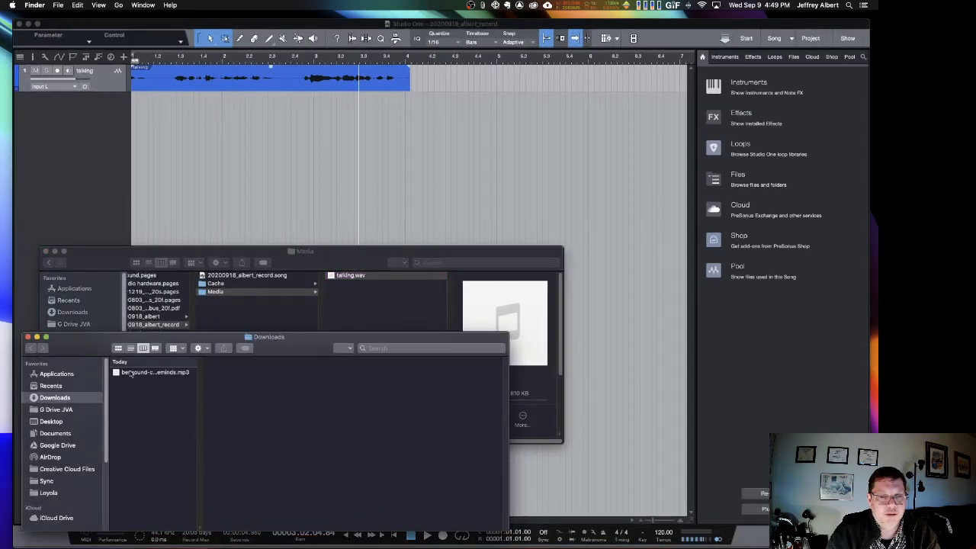
pyautogui.moveTo(132, 374); pyautogui.dragTo(306, 135)
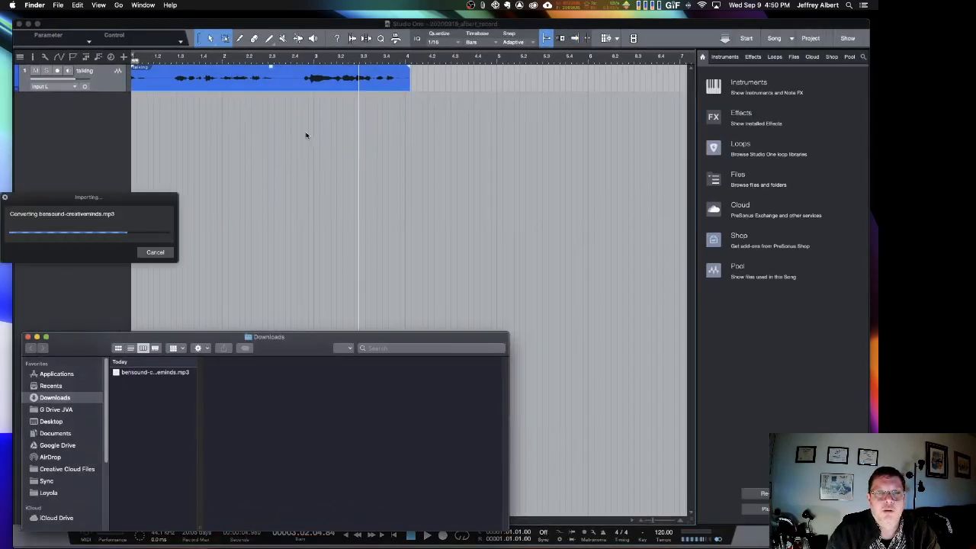
pyautogui.click(288, 59)
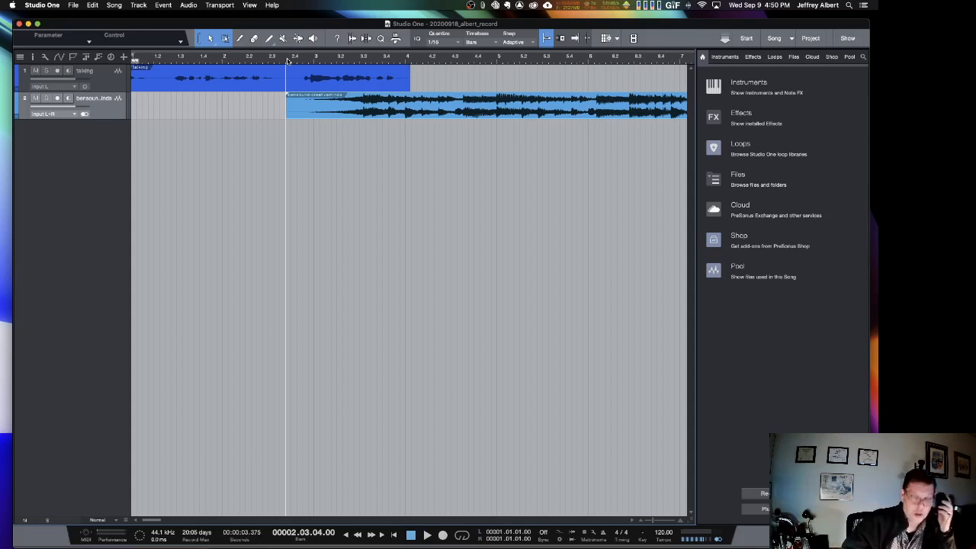
pyautogui.press('space')
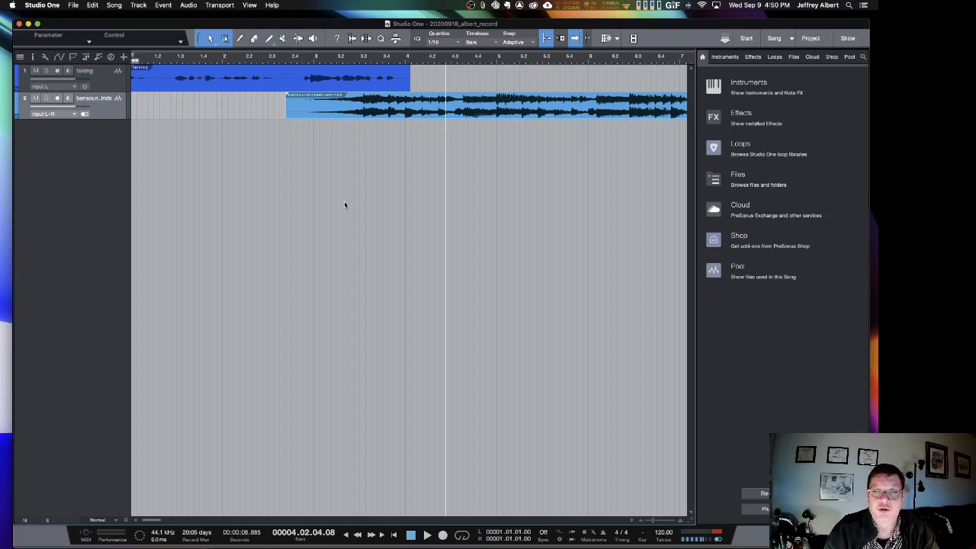
# Check the song's Media folder in Finder for the imported audio file and return to Studio One
pyautogui.hotkey('ctrl', 'Up')
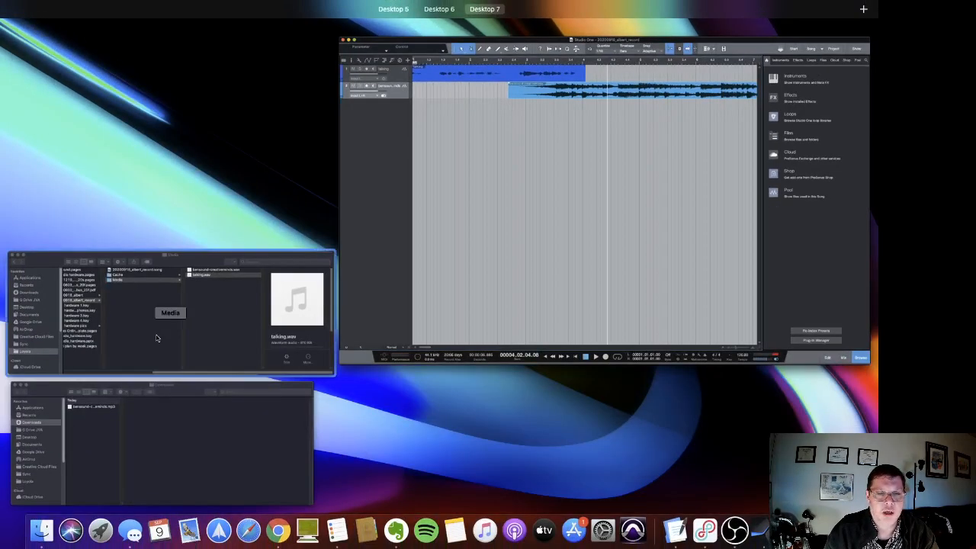
pyautogui.click(156, 338)
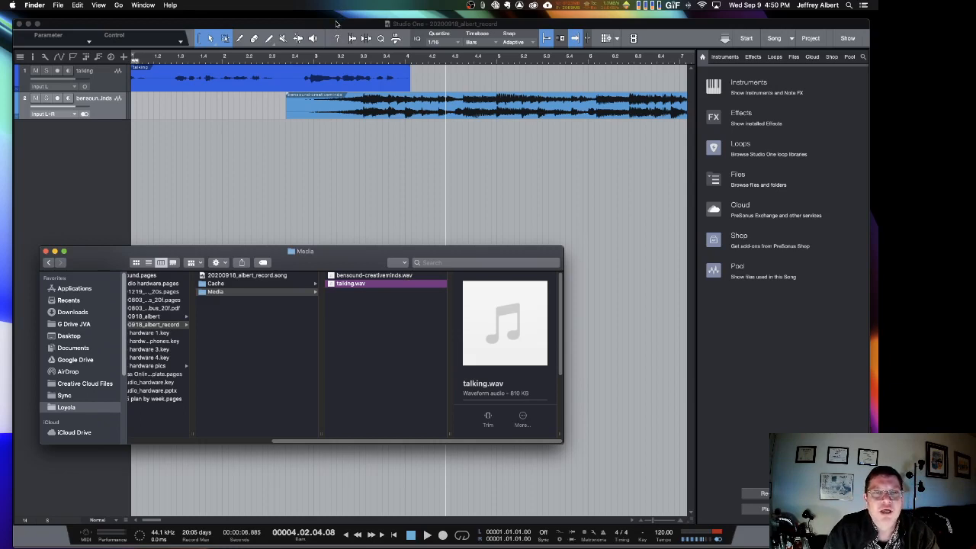
pyautogui.click(335, 22)
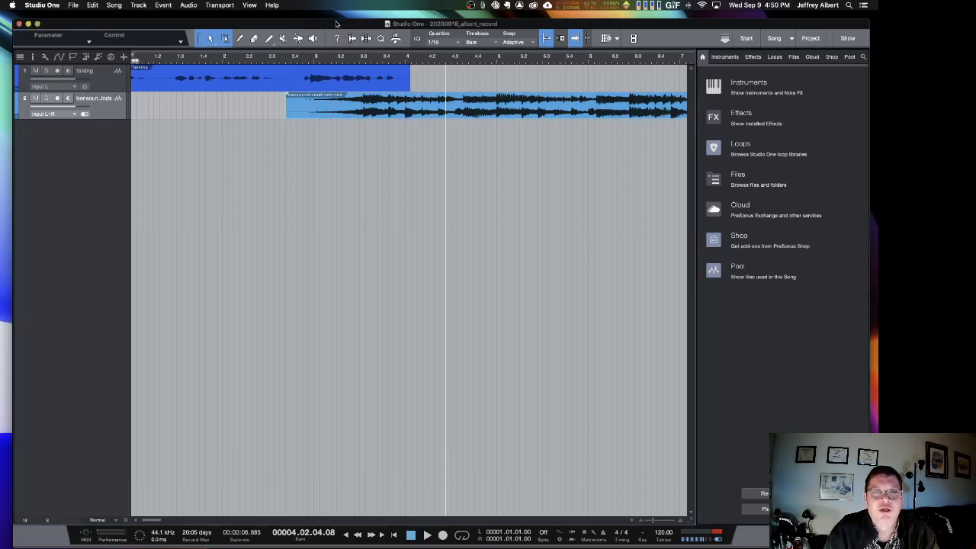
# Run the Copy External Files command for the song and dismiss its notice
pyautogui.click(114, 6)
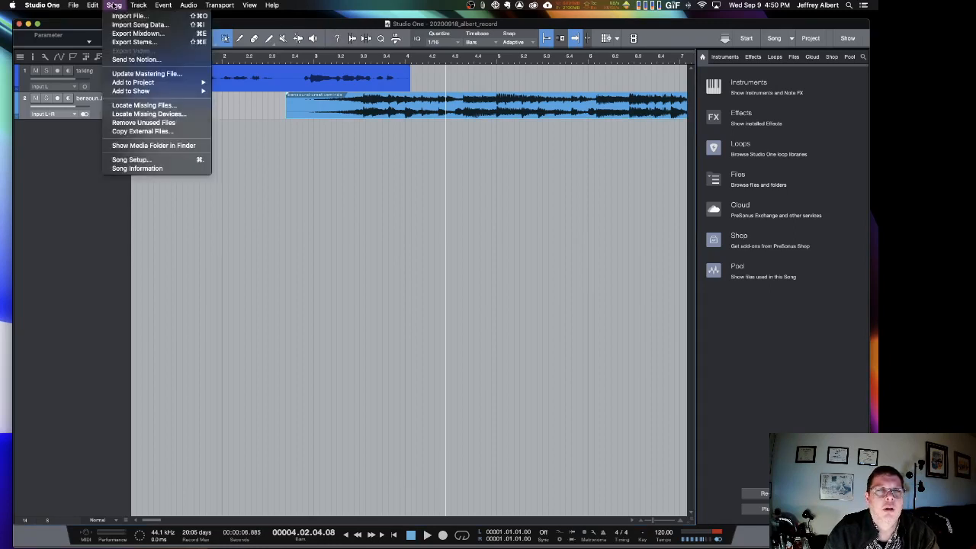
pyautogui.click(137, 132)
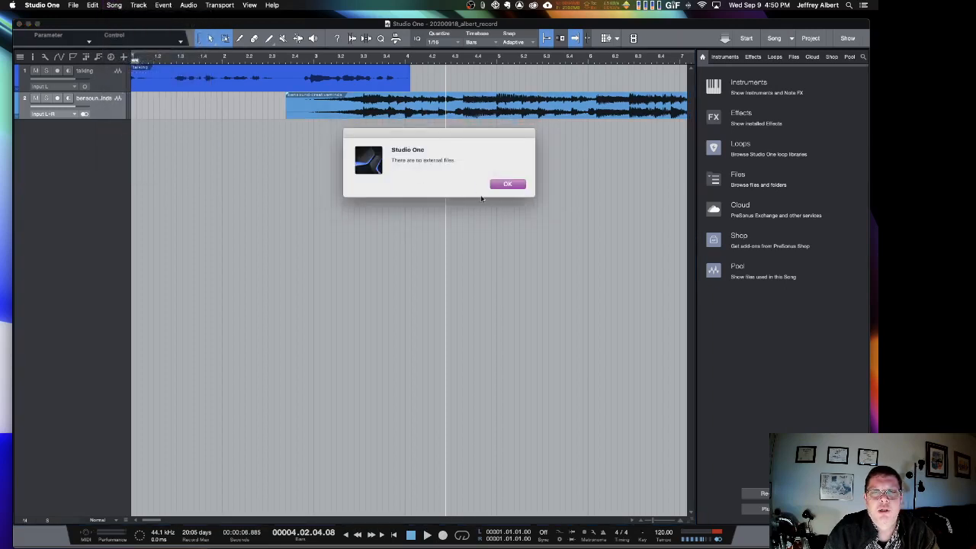
pyautogui.click(510, 187)
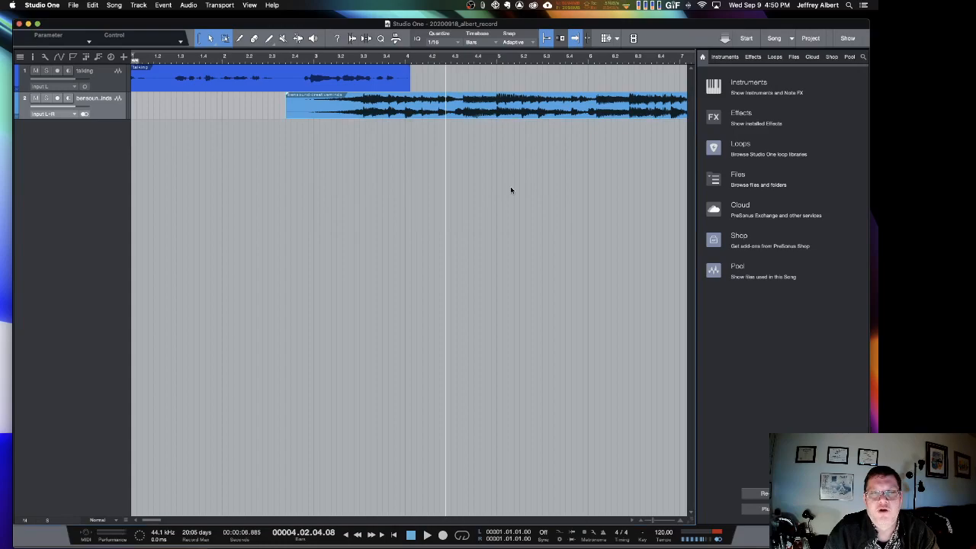
# Select bensound-creativeminds.wav in the Media folder and enlarge the Finder window to examine the file's details
pyautogui.hotkey('ctrl', 'Up')
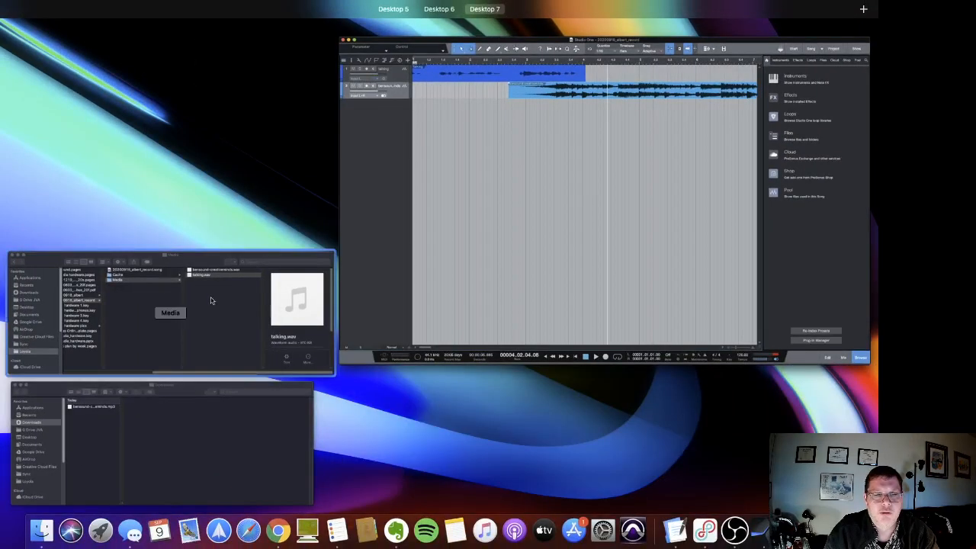
pyautogui.click(211, 300)
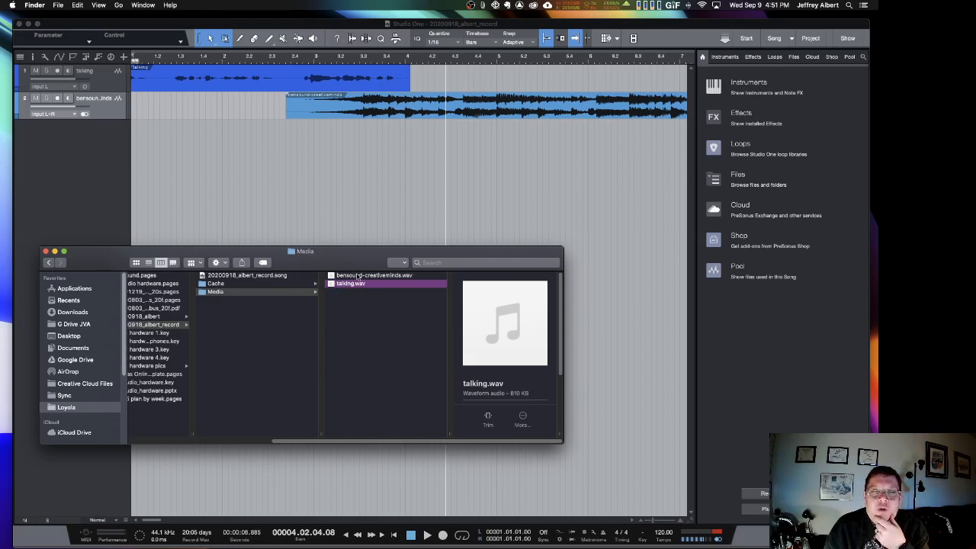
pyautogui.click(347, 70)
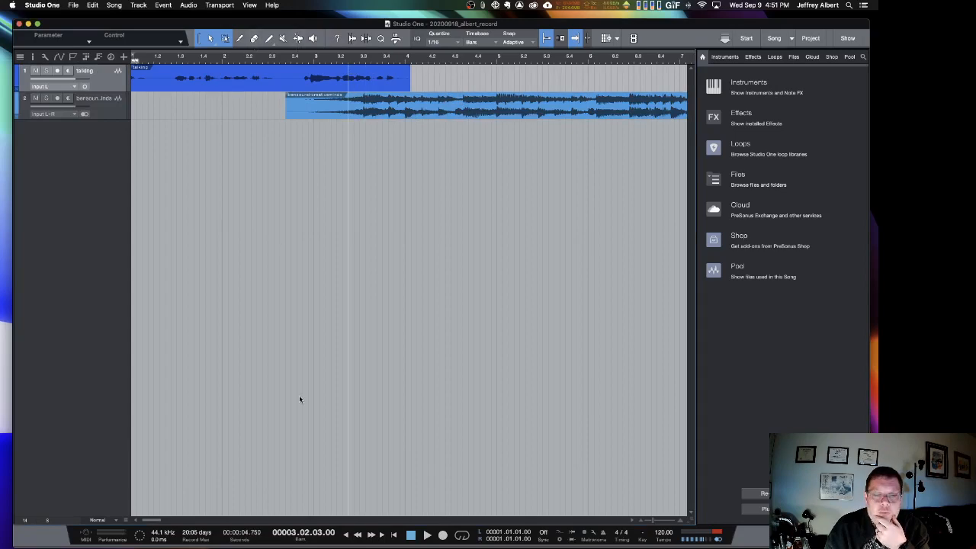
pyautogui.hotkey('ctrl', 'Up')
pyautogui.click(207, 350)
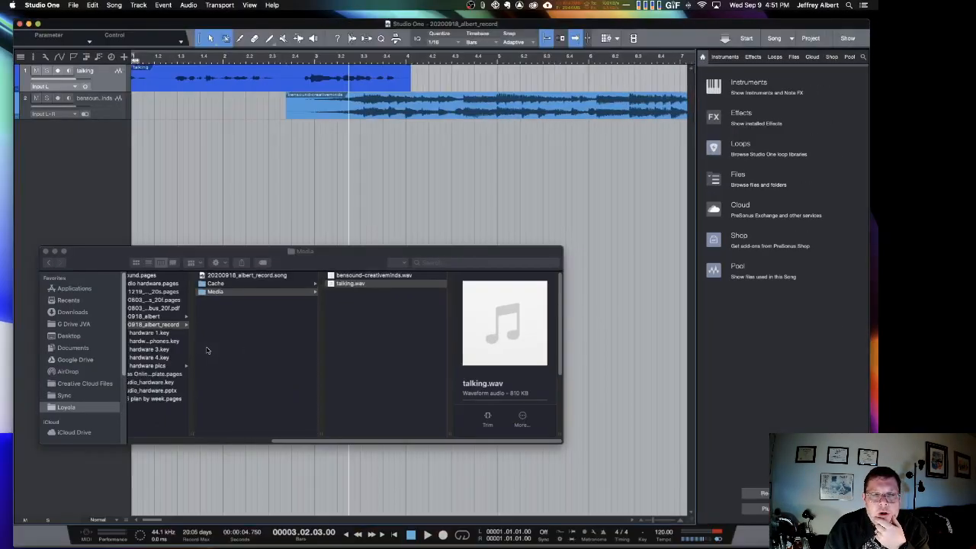
pyautogui.click(382, 276)
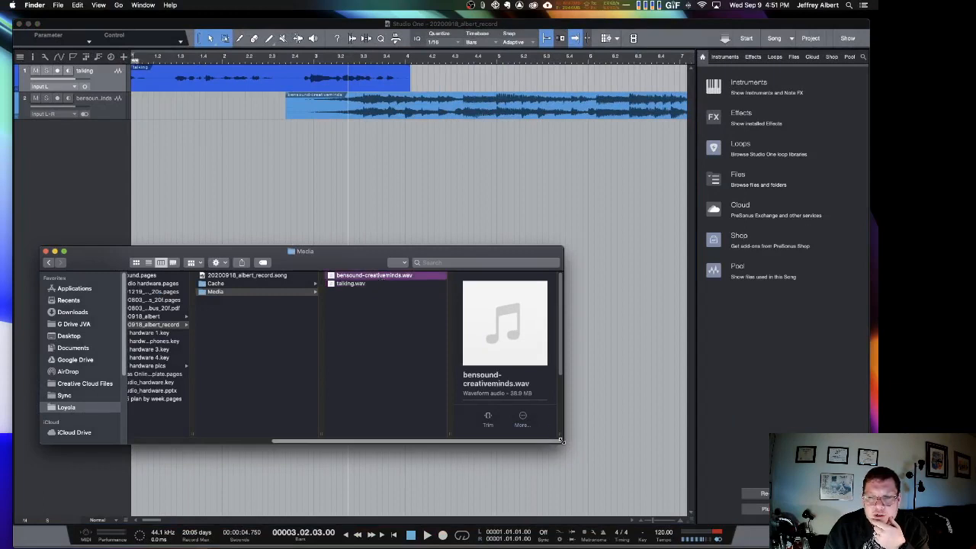
pyautogui.moveTo(562, 440); pyautogui.dragTo(630, 517)
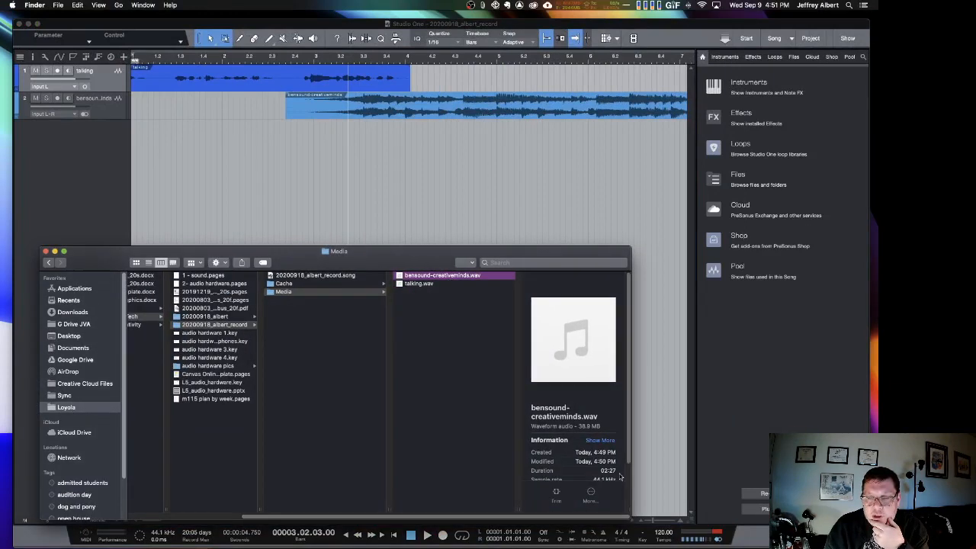
# Back in Studio One, split the bensound-creativeminds clip just after bar 4 beat 3 and delete the part after the cut
pyautogui.click(441, 150)
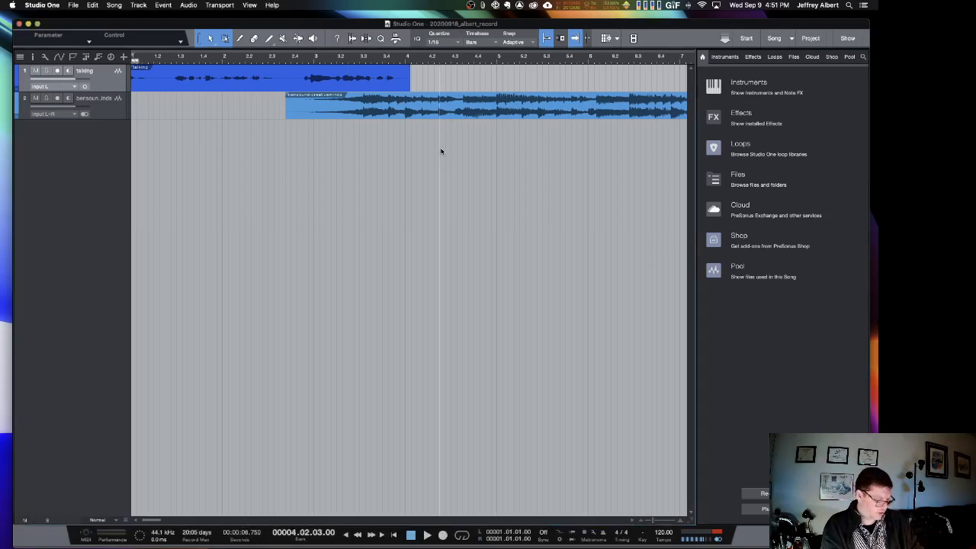
pyautogui.press('3')
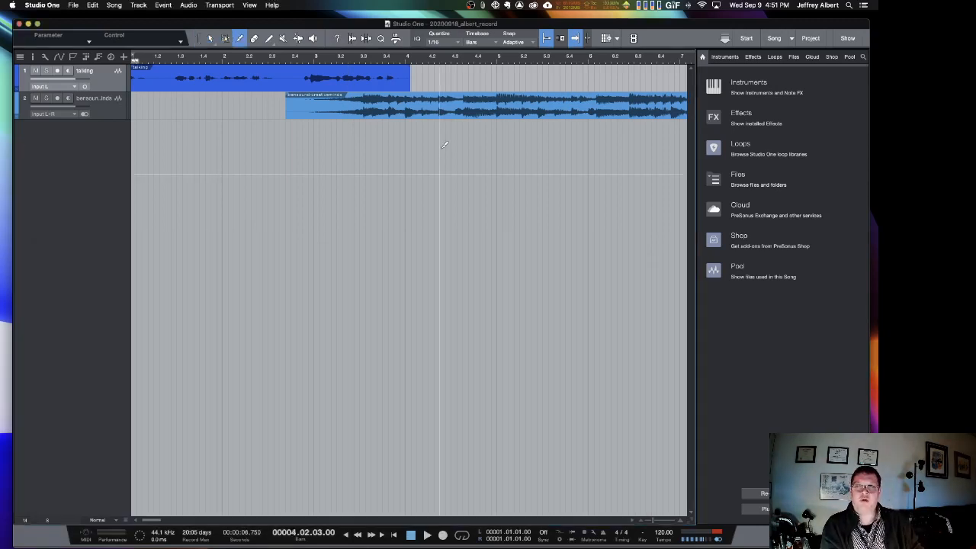
pyautogui.click(458, 95)
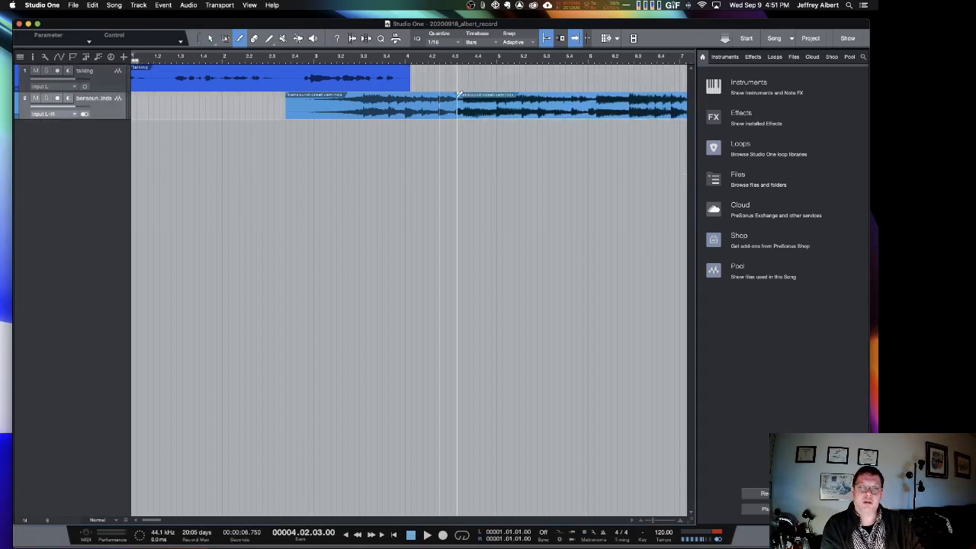
pyautogui.press('1')
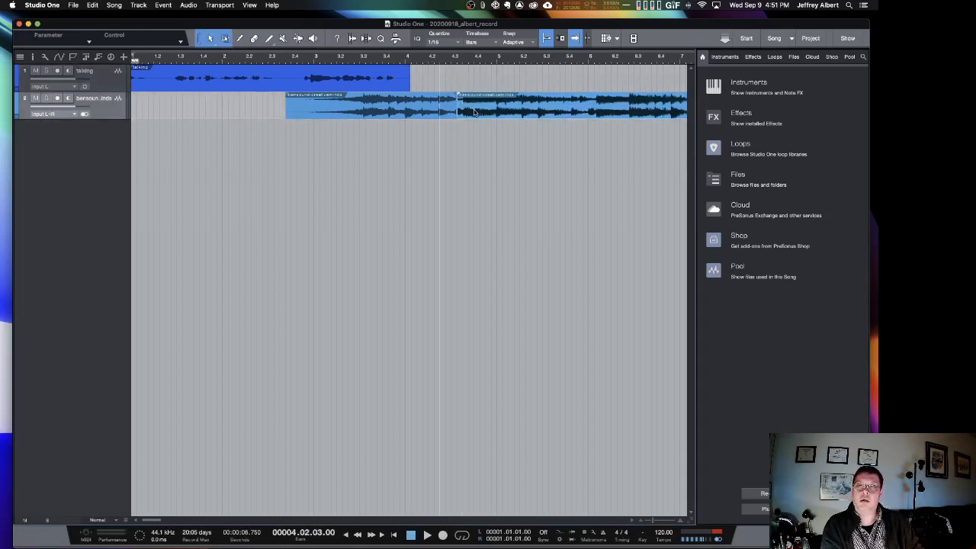
pyautogui.press('Delete')
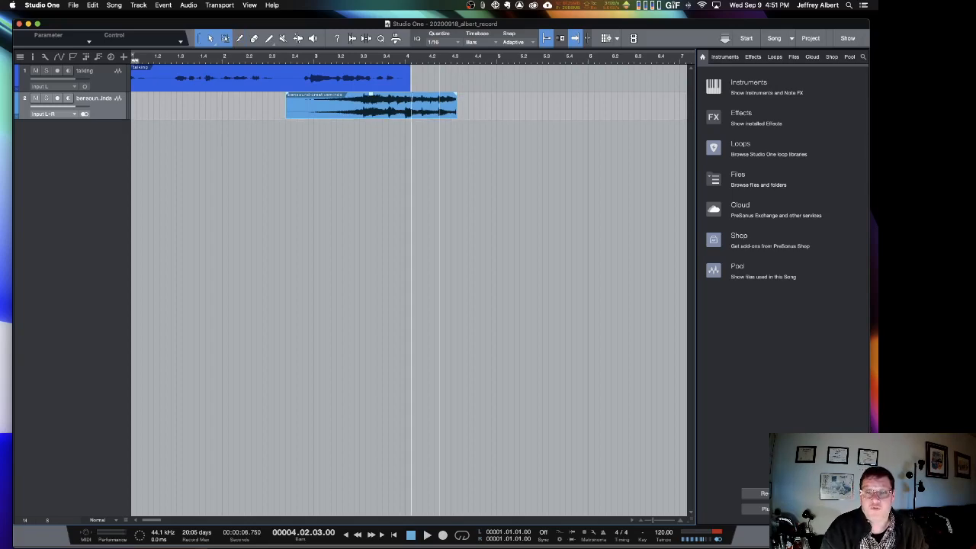
# Check bensound-creativeminds.wav in the Media folder after the cut, and play the song from bar 4 beat 2
pyautogui.hotkey('ctrl', 'Up')
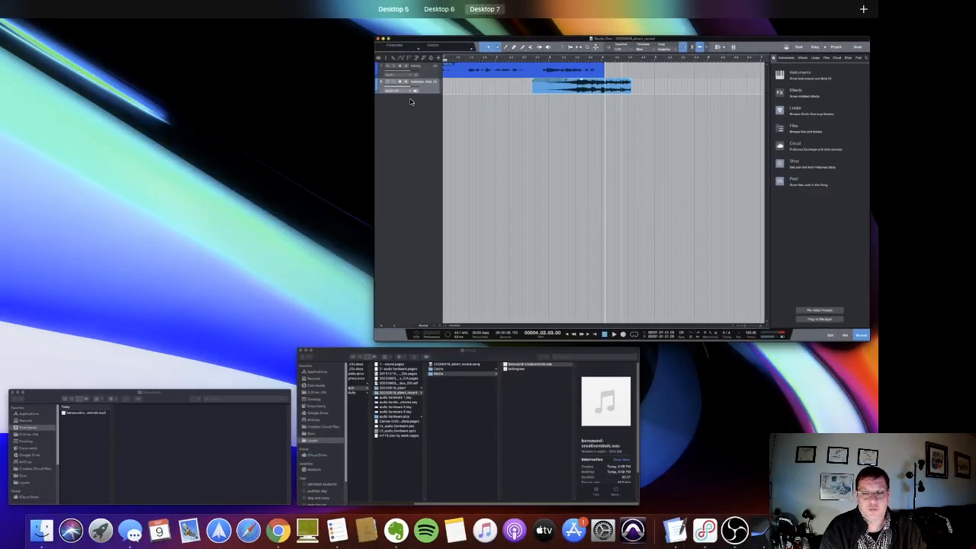
pyautogui.click(415, 431)
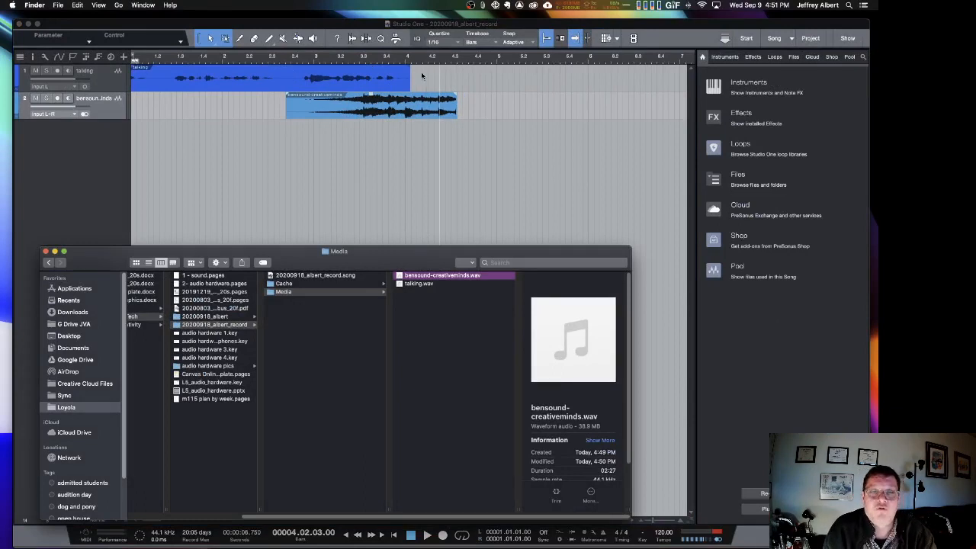
pyautogui.press('space')
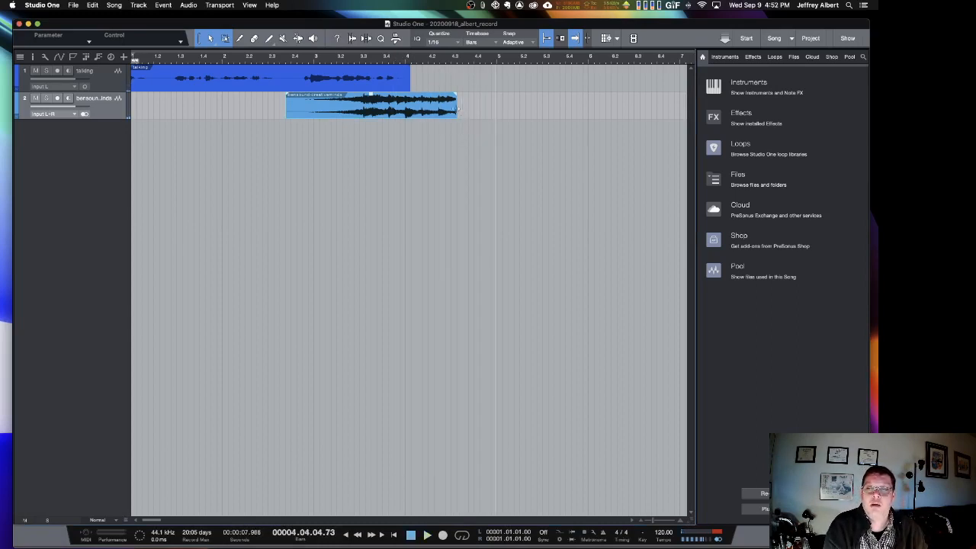
# Extend the end of the bensound-creativeminds clip slightly and check its source file in the Media folder
pyautogui.moveTo(457, 111)
pyautogui.mouseDown()
pyautogui.moveTo(610, 118)
pyautogui.moveTo(462, 114)
pyautogui.mouseUp()
pyautogui.hotkey('ctrl', 'Up')
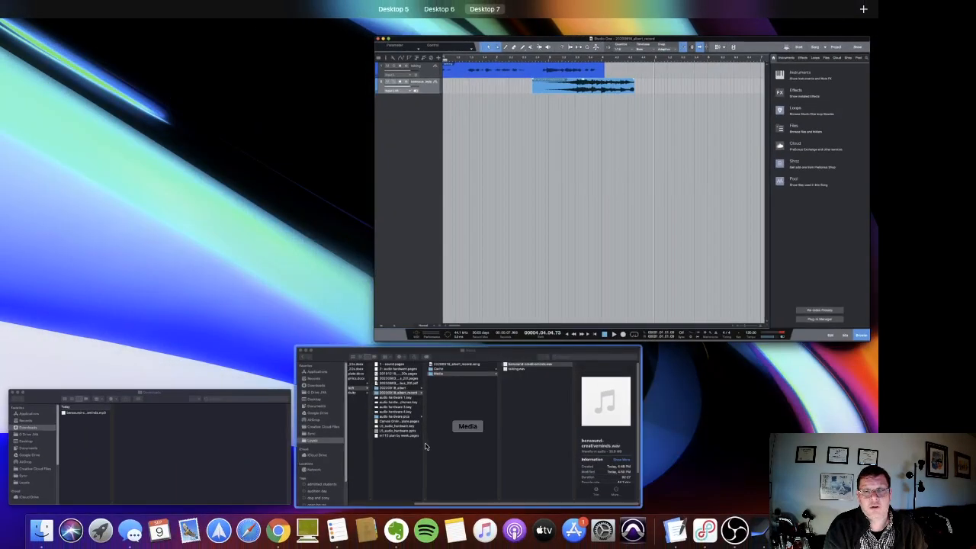
pyautogui.click(426, 446)
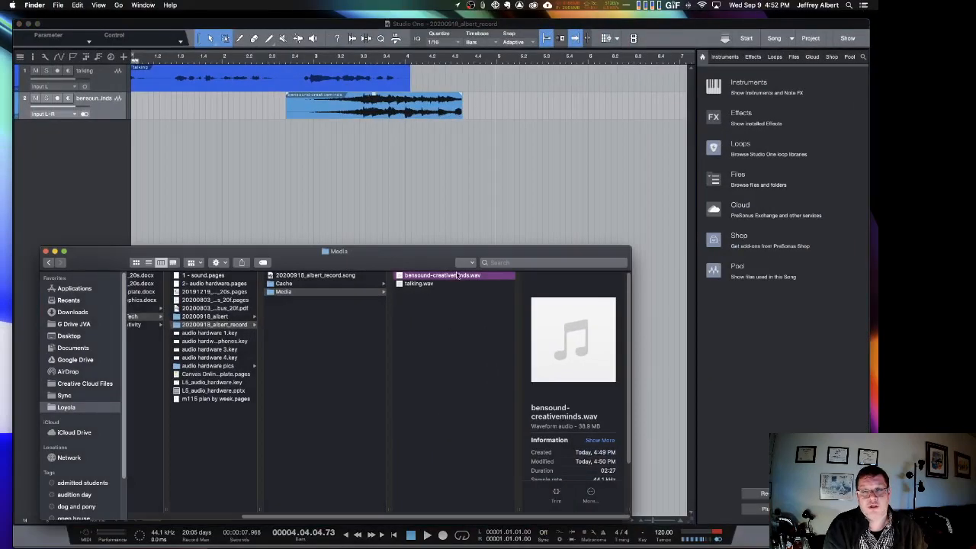
pyautogui.click(429, 208)
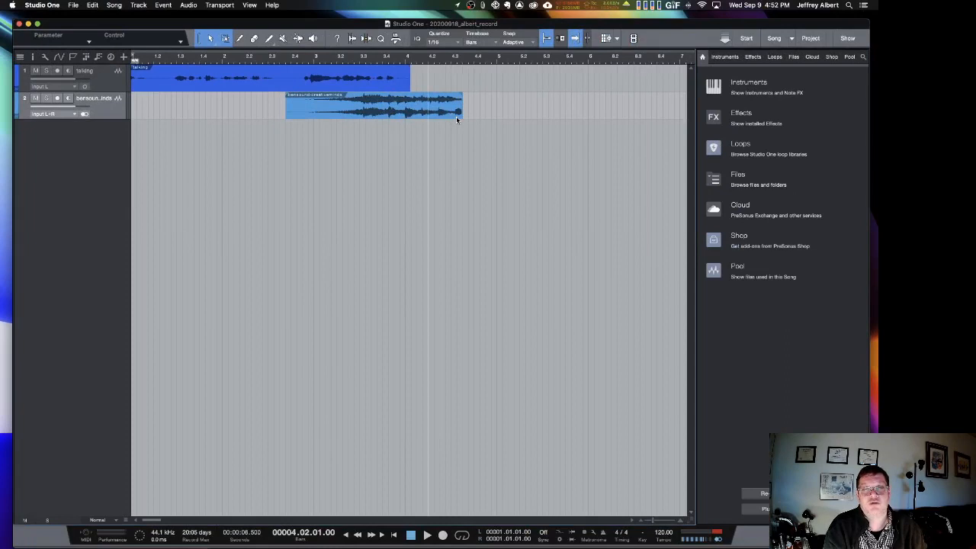
# Move the bensound-creativeminds clip to start at bar 4 beat 2, and play the talking track from just before bar 1 beat 3
pyautogui.click(337, 114)
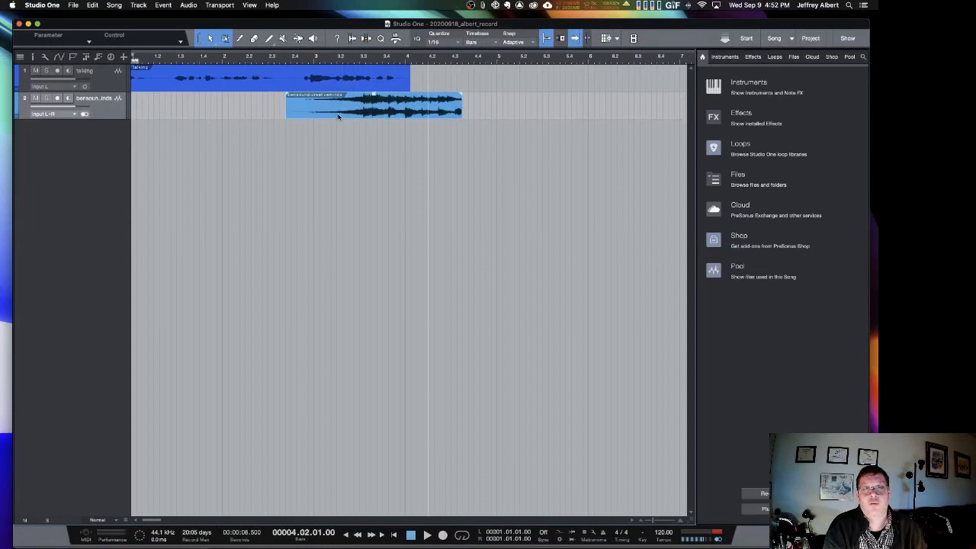
pyautogui.moveTo(338, 114); pyautogui.dragTo(478, 115)
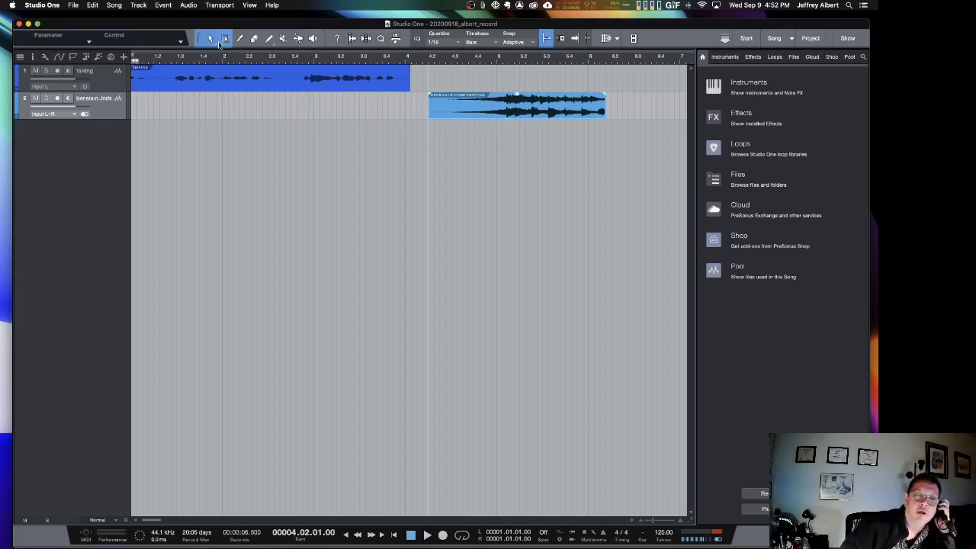
pyautogui.click(171, 62)
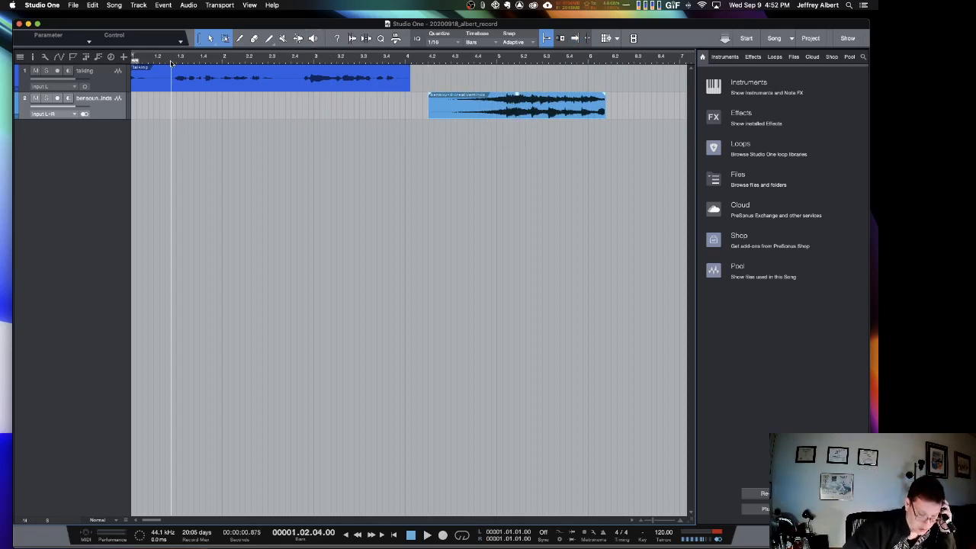
pyautogui.press('space')
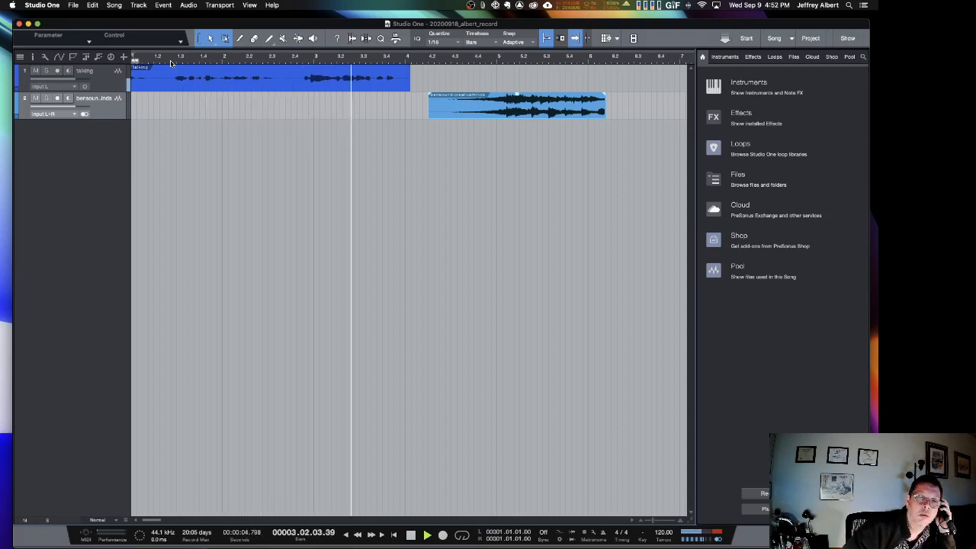
pyautogui.press('space')
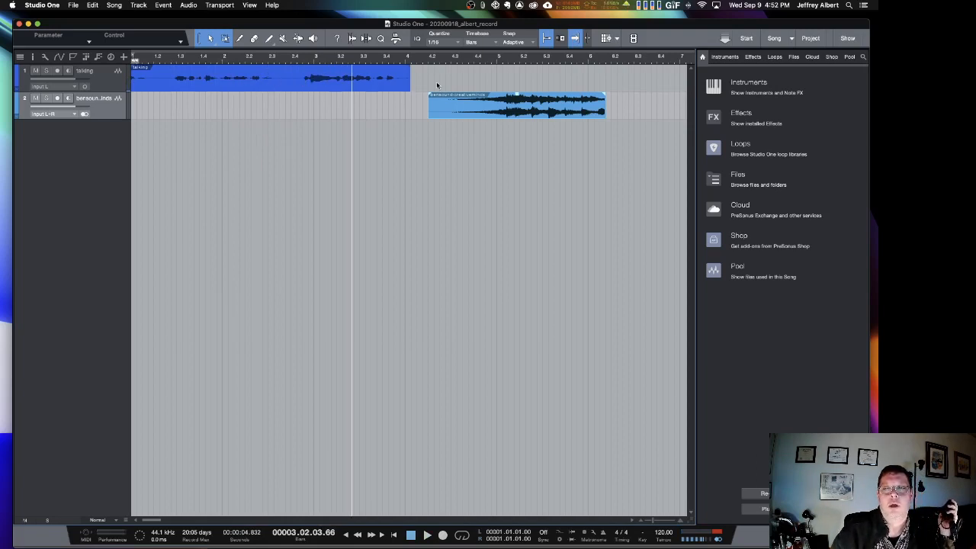
# Set snapping to Frames and delete the talking section from just after bar 2 beat 4 to about bar 3 beat 2
pyautogui.click(514, 43)
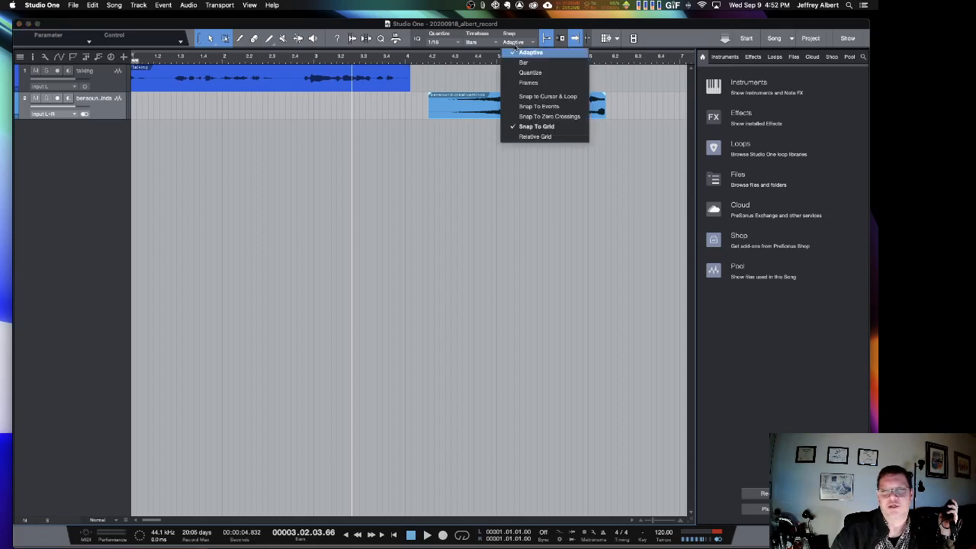
pyautogui.click(526, 82)
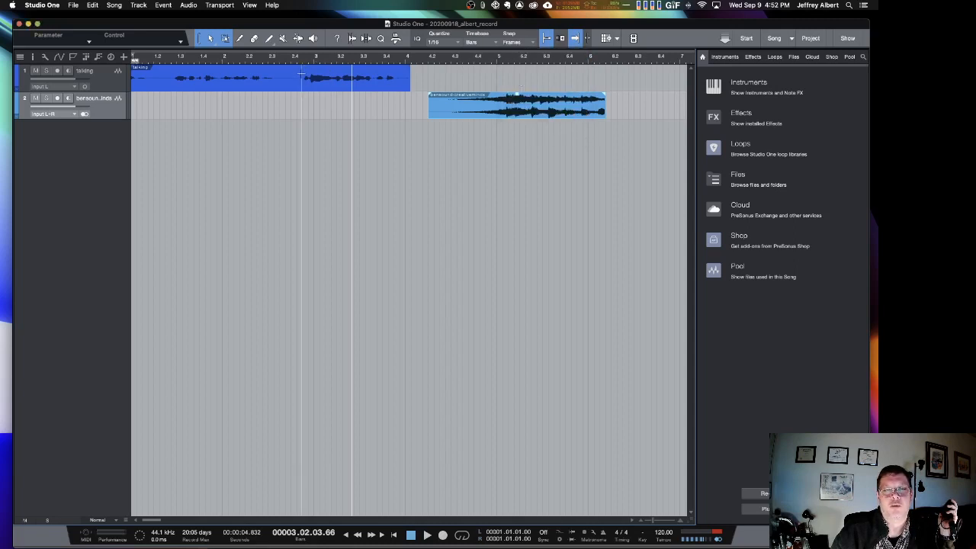
pyautogui.moveTo(301, 74); pyautogui.dragTo(341, 98)
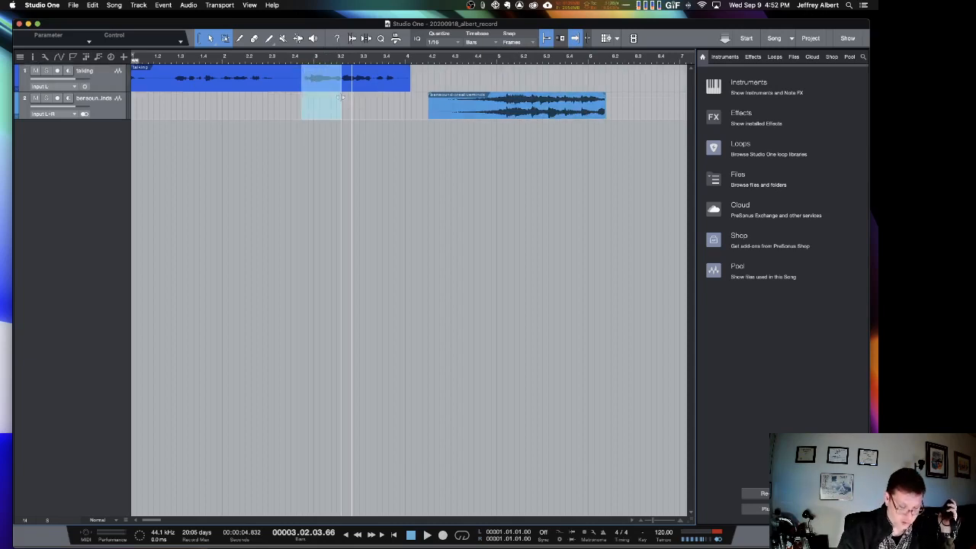
pyautogui.press('Delete')
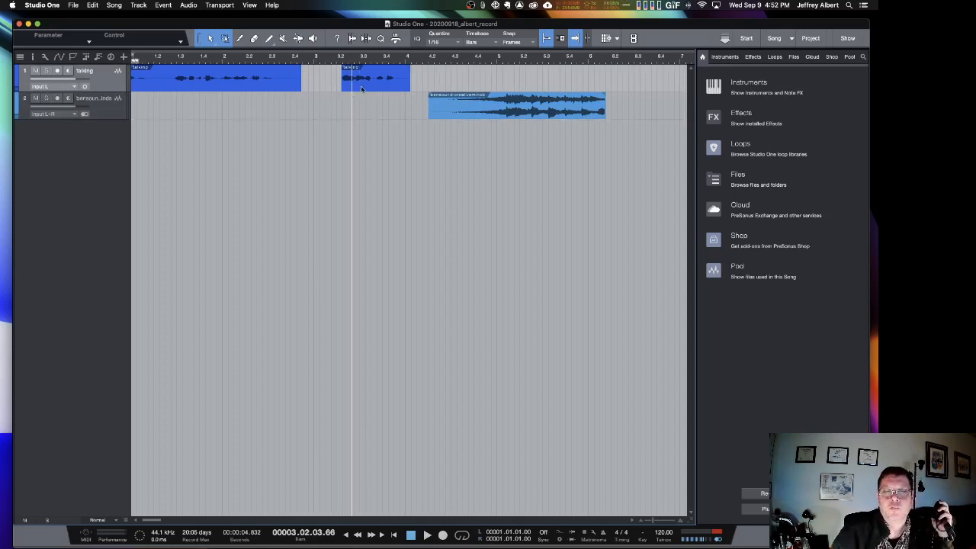
# Move the second talking clip earlier to close the gap, and play the edit from just after bar 2
pyautogui.moveTo(361, 89); pyautogui.dragTo(319, 90)
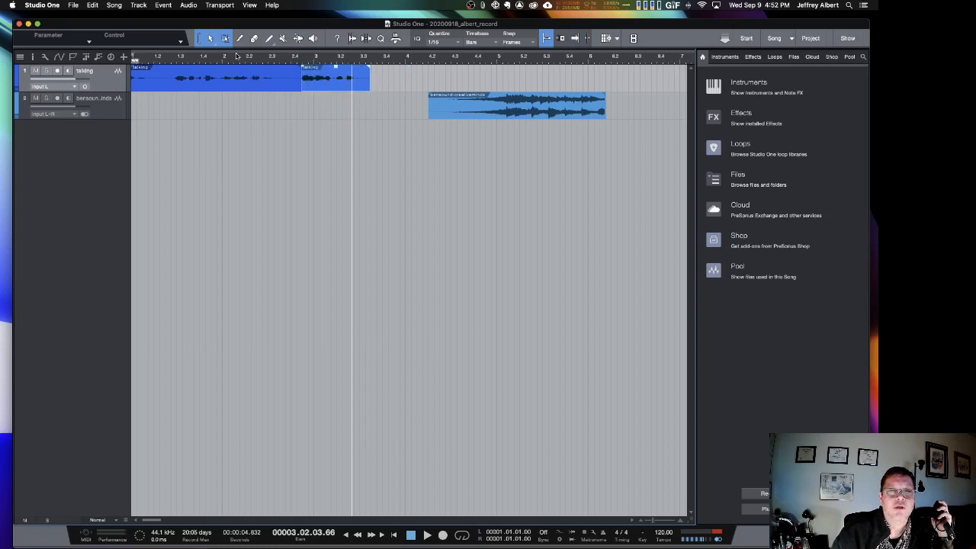
pyautogui.click(232, 60)
pyautogui.press('space')
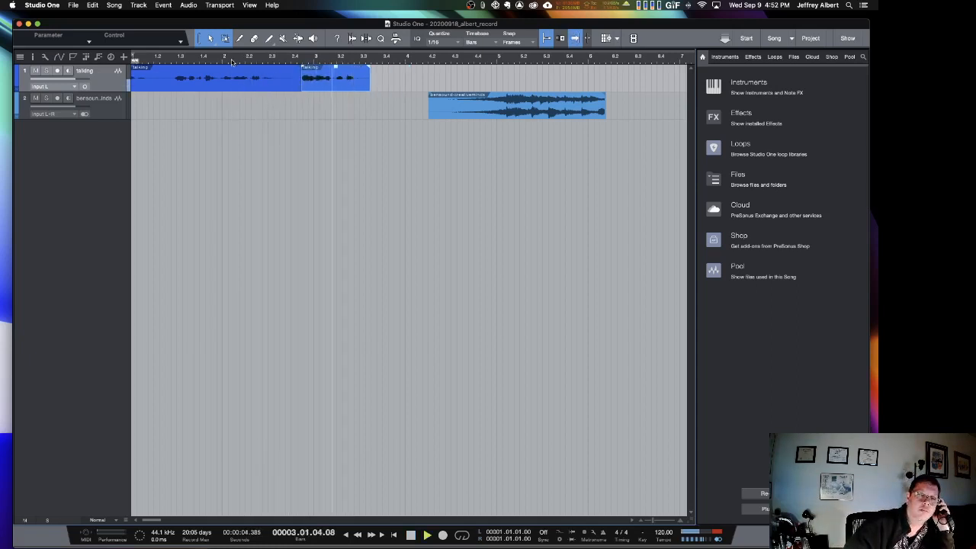
pyautogui.press('space')
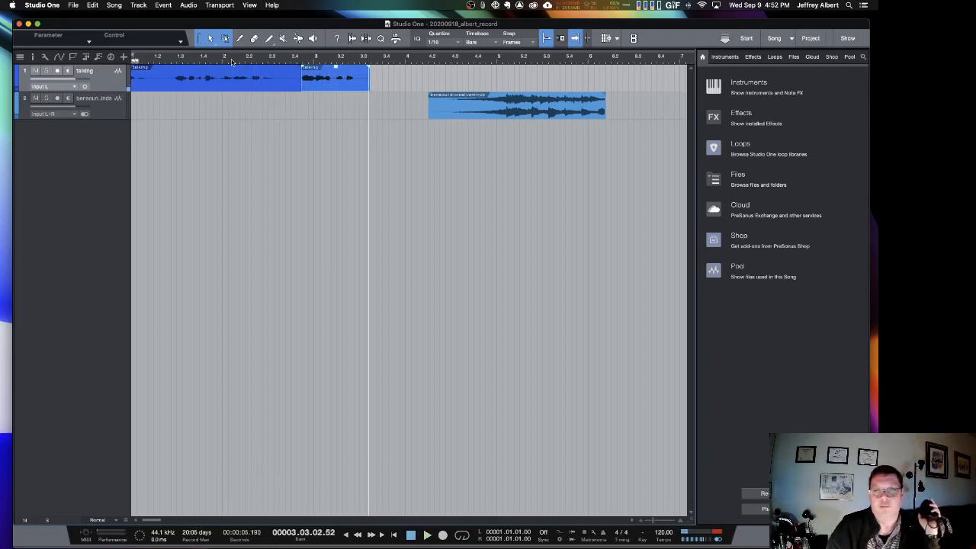
# Switch to the Media folder in Finder and examine the file details of talking.wav
pyautogui.hotkey('ctrl', 'Up')
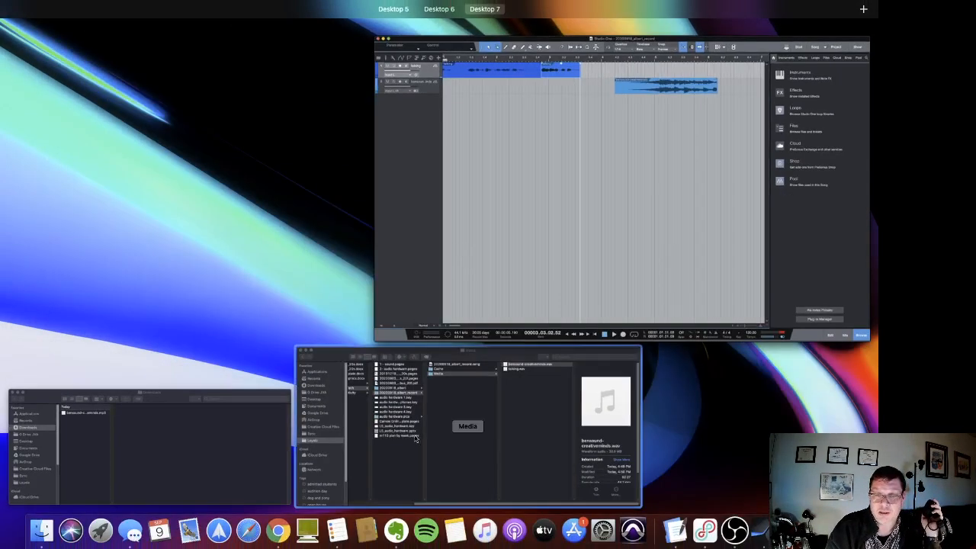
pyautogui.click(445, 450)
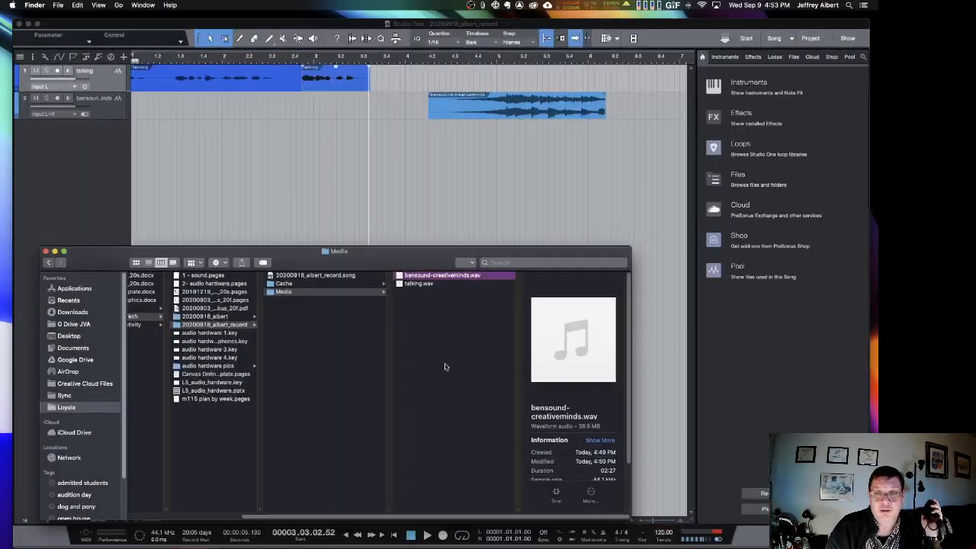
pyautogui.click(415, 283)
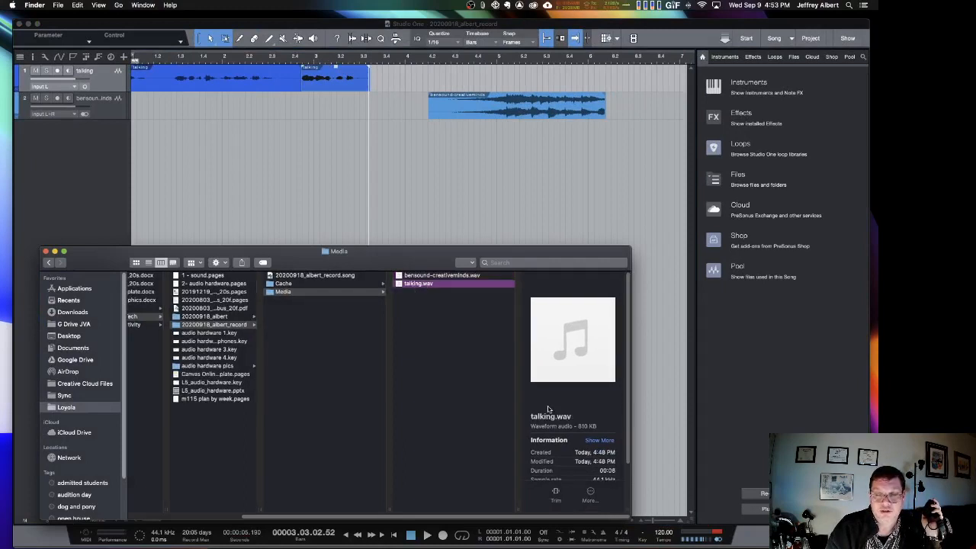
pyautogui.scroll(-3, 547, 409)
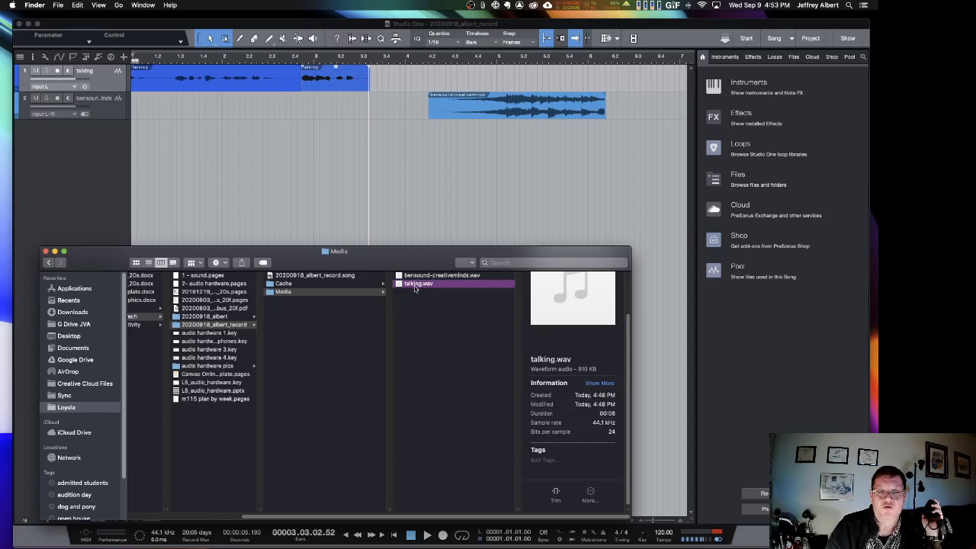
# Add talking.wav from the Media folder to a new third track near bar 3 beat 4, play it soloed, and unsolo it
pyautogui.moveTo(416, 288); pyautogui.dragTo(408, 173)
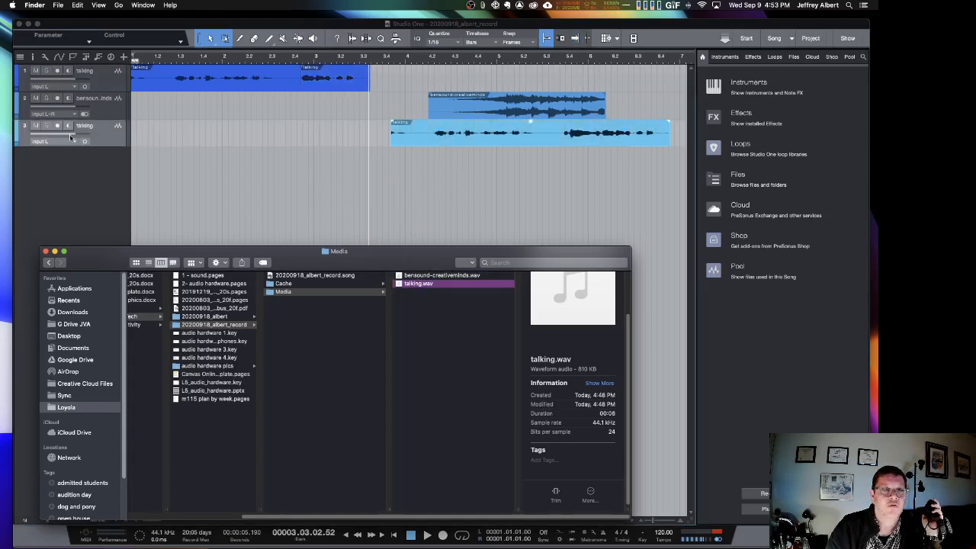
pyautogui.click(45, 126)
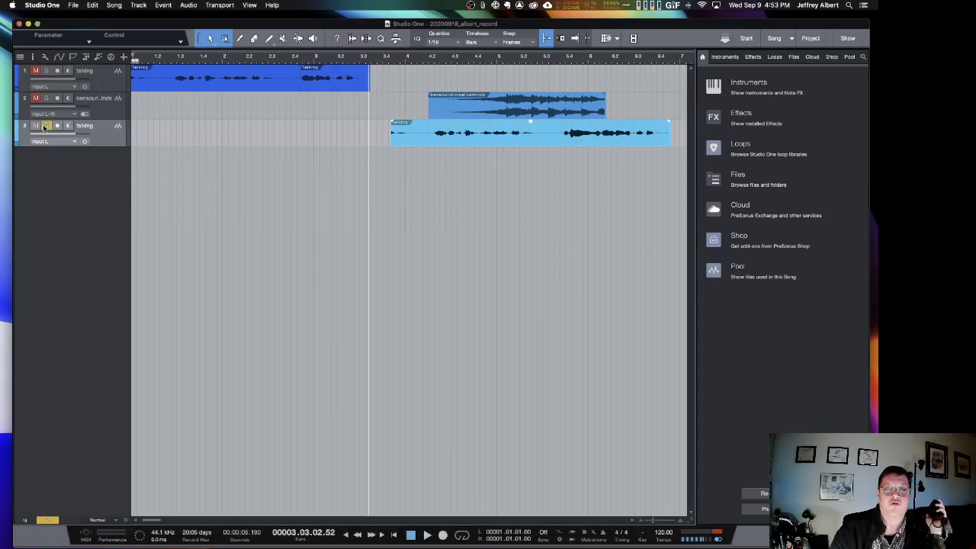
pyautogui.press('space')
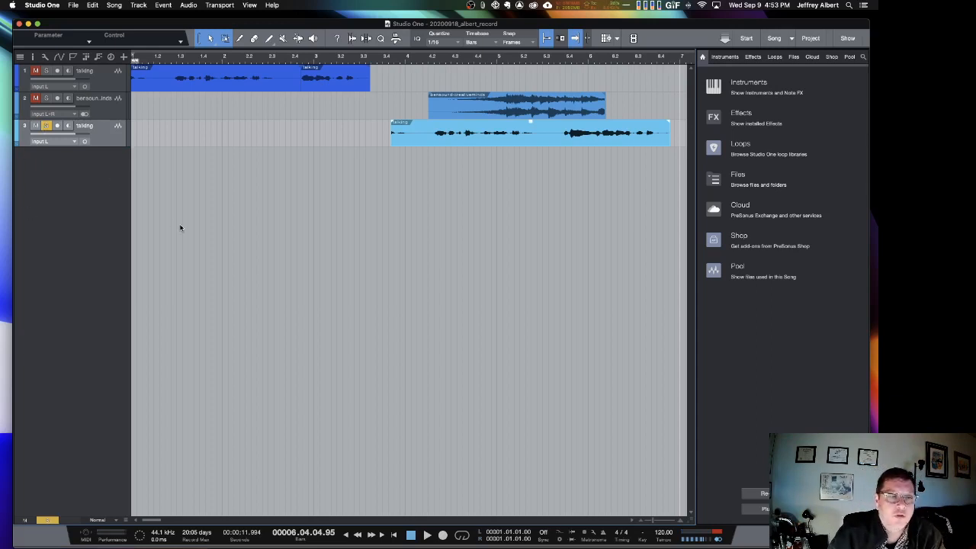
pyautogui.click(46, 125)
# Check the song's Media folder again in Finder and return to Studio One
pyautogui.hotkey('ctrl', 'Up')
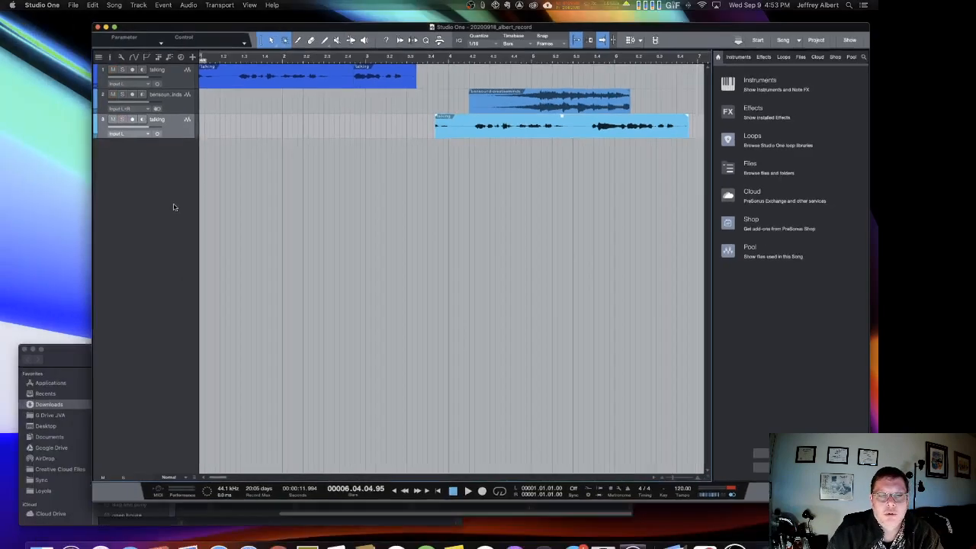
pyautogui.click(396, 437)
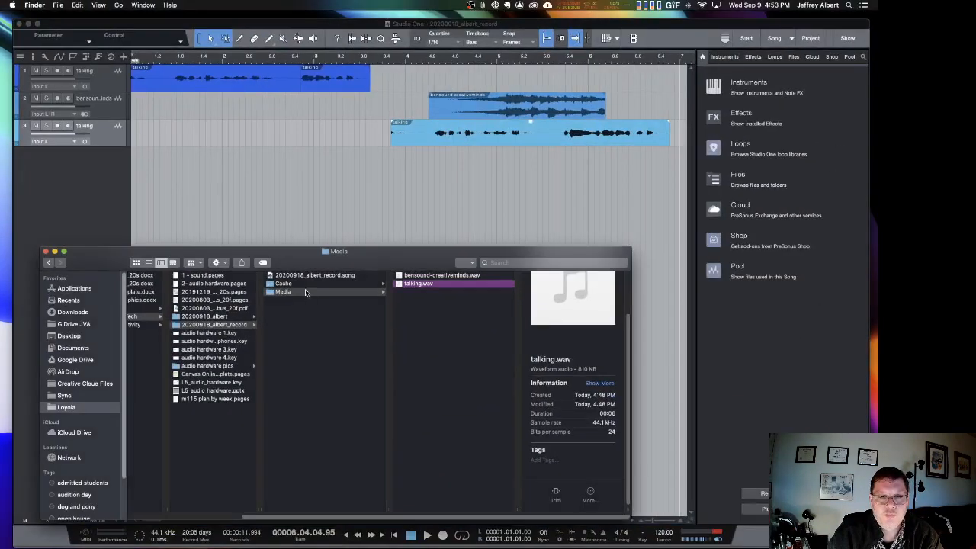
pyautogui.click(126, 24)
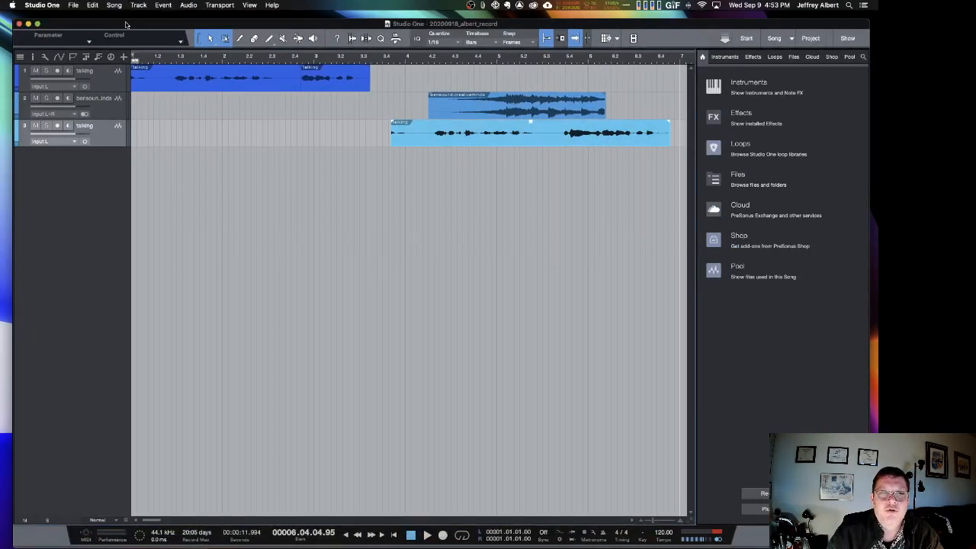
# Run Copy External Files for the song and dismiss the resulting message
pyautogui.click(112, 5)
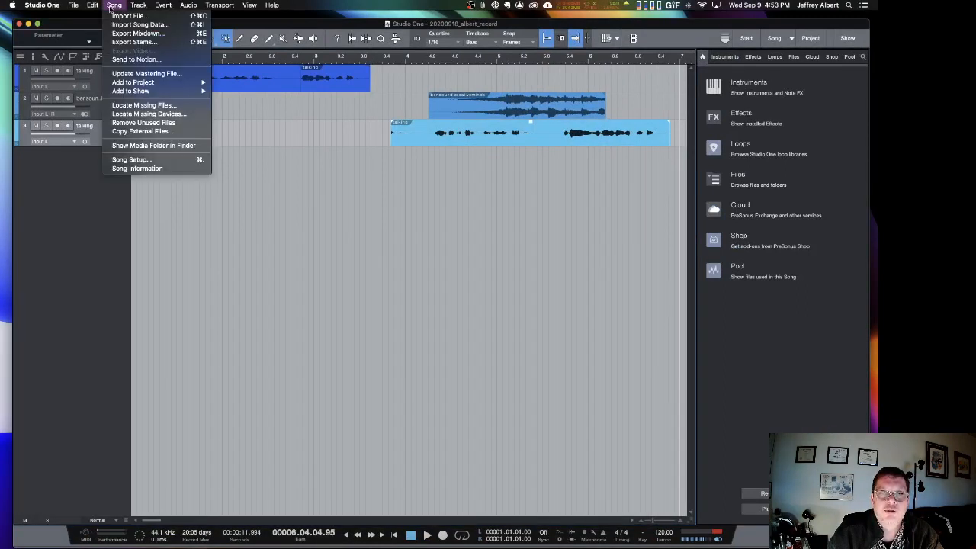
pyautogui.click(134, 132)
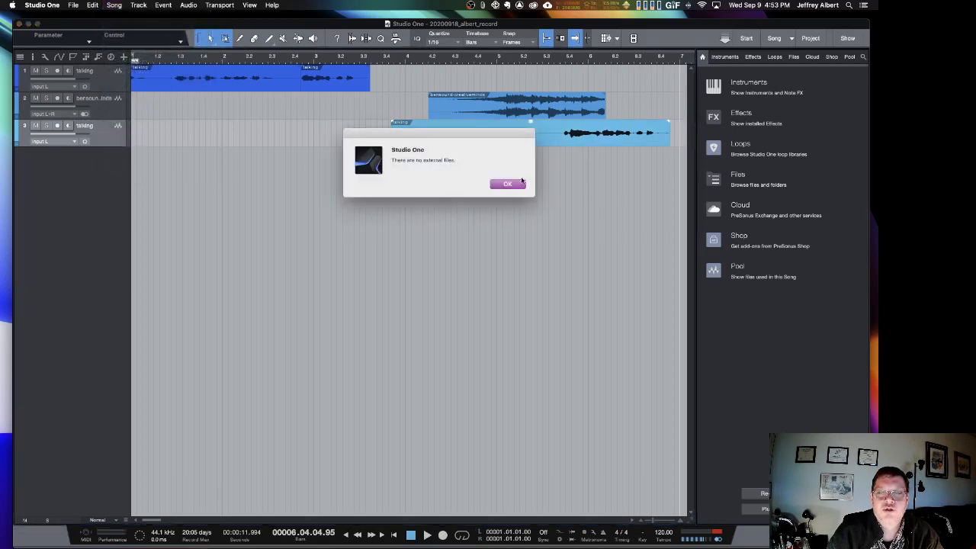
pyautogui.click(508, 185)
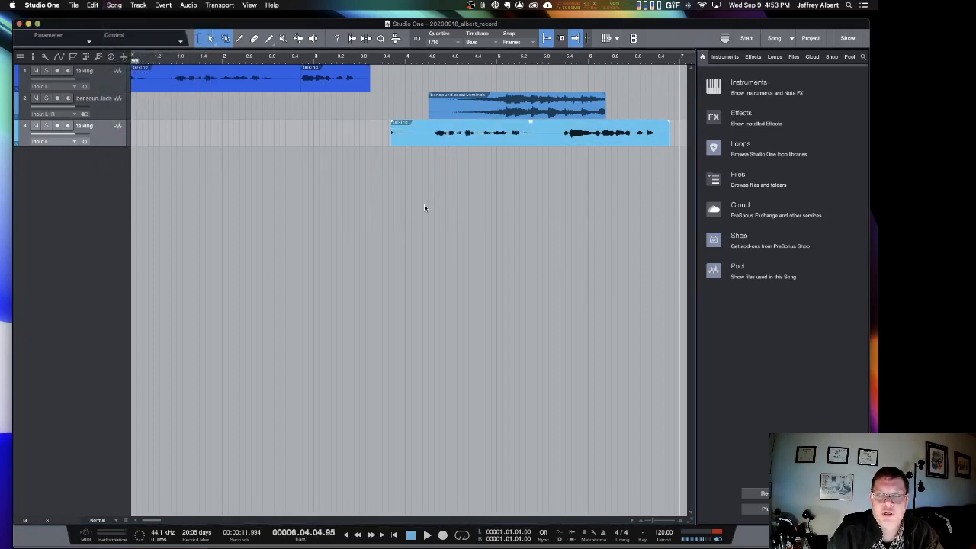
# Switch to Finder and examine the song's folder, its Media subfolder and the details of the .song file
pyautogui.hotkey('ctrl', 'Up')
pyautogui.click(414, 424)
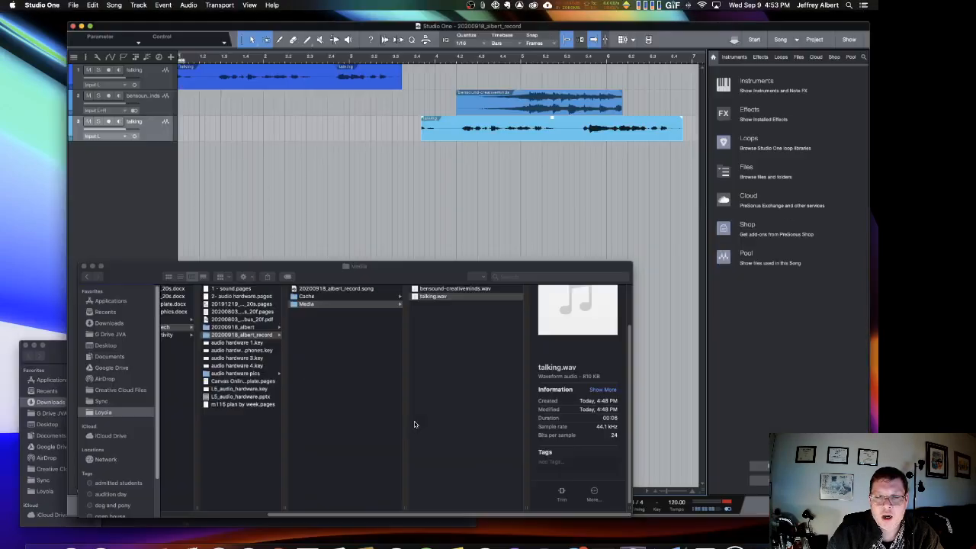
pyautogui.click(222, 325)
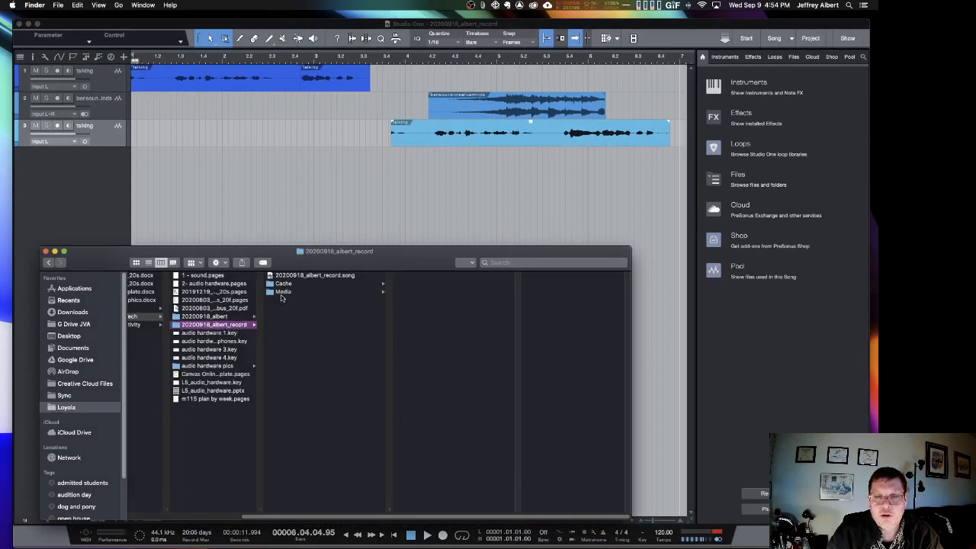
pyautogui.click(281, 294)
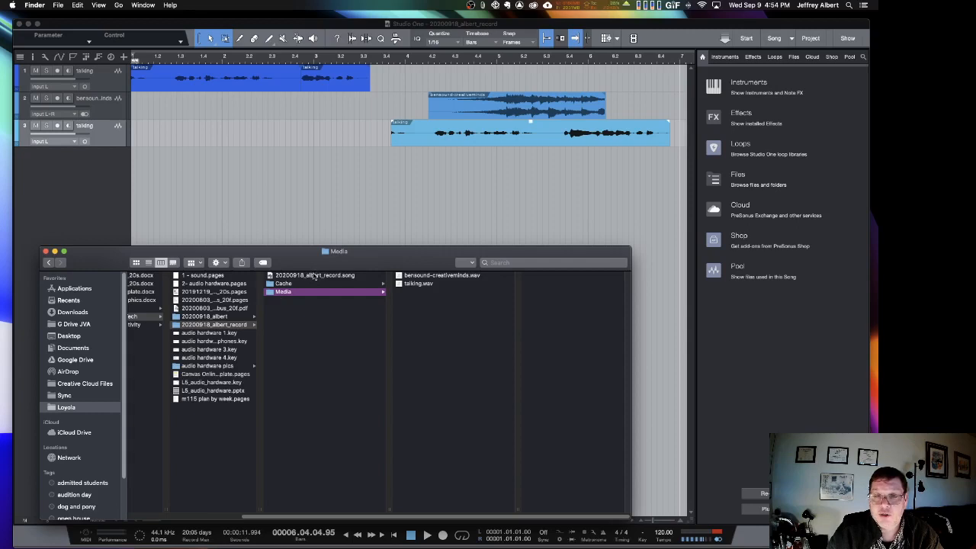
pyautogui.click(314, 276)
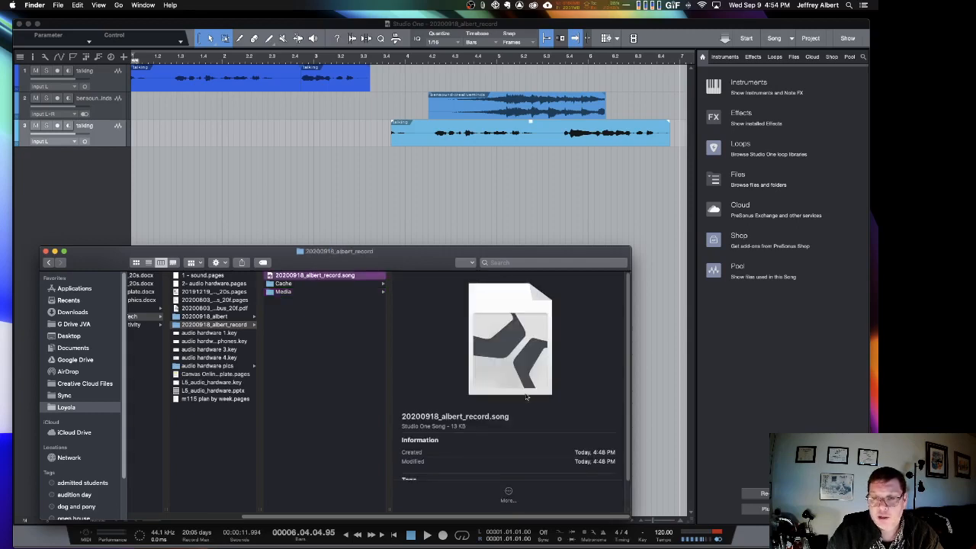